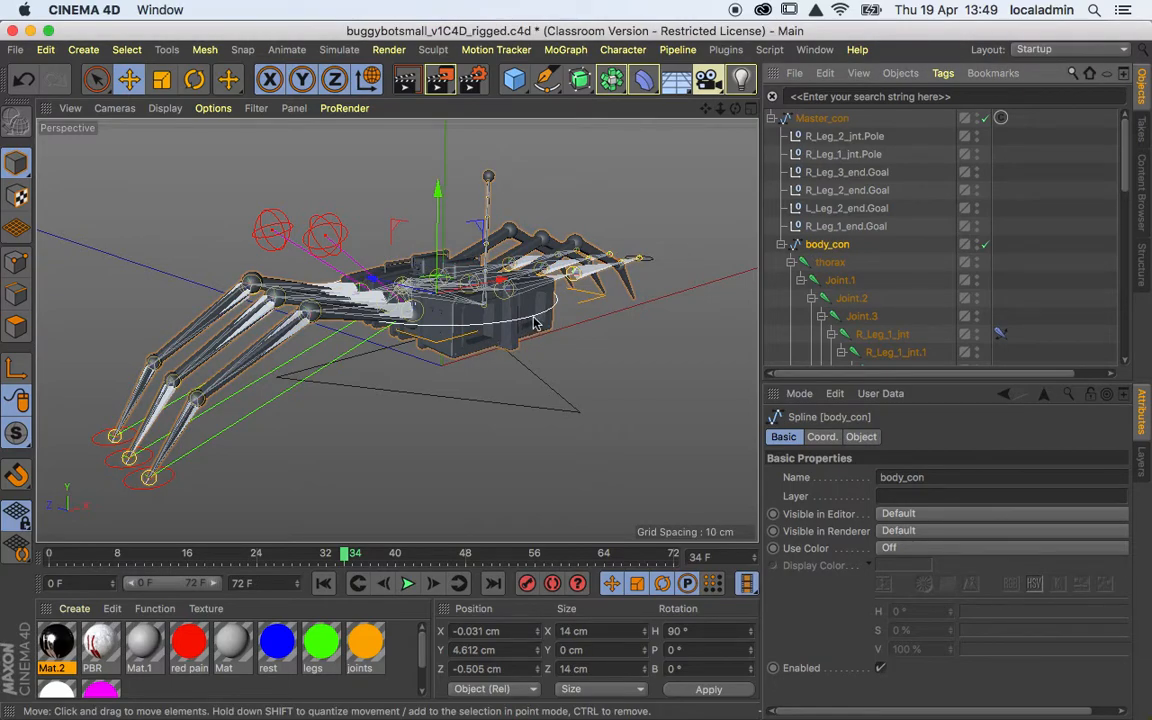
- Test the rig by trying to move the body_con controller, and undo the move
{"action": "left_click", "coordinate": [128, 79]}
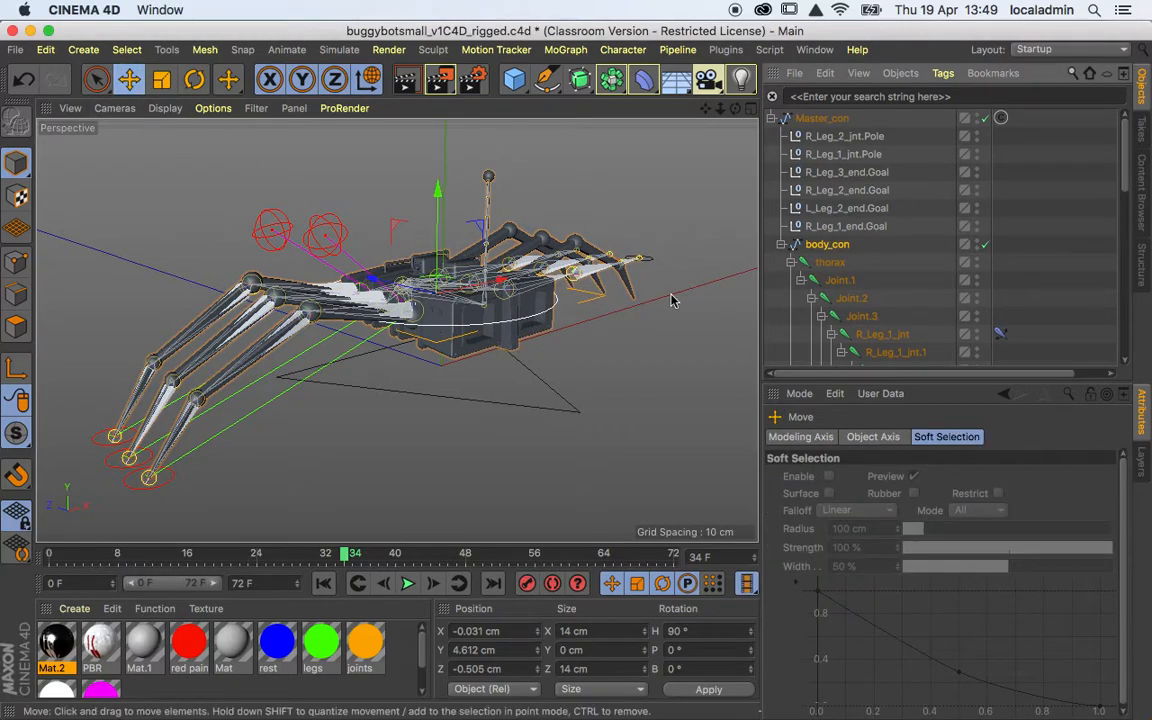
{"action": "left_click", "coordinate": [828, 246]}
{"action": "left_click_drag", "start_coordinate": [535, 314], "coordinate": [502, 365]}
{"action": "key", "text": "super+z"}
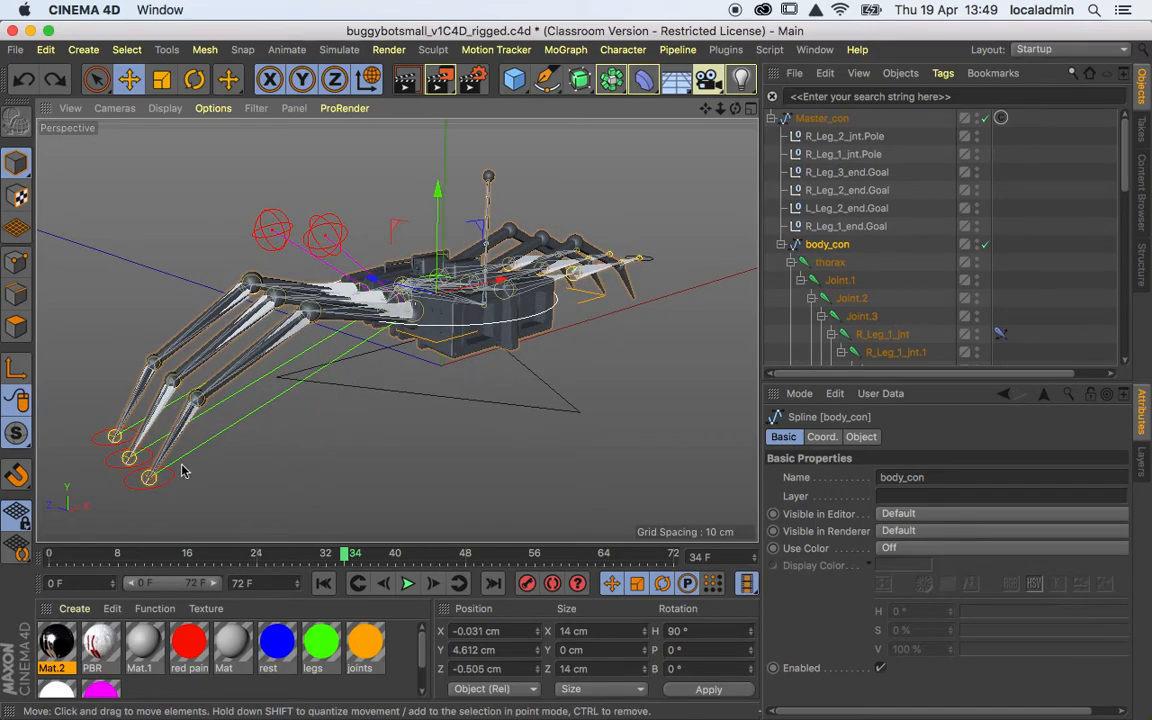
- Try moving the R_Leg_1_end.Goal foot controller to test the leg's IK, and undo the move
{"action": "left_click", "coordinate": [170, 487]}
{"action": "left_click_drag", "start_coordinate": [166, 484], "coordinate": [196, 471]}
{"action": "key", "text": "super+z"}
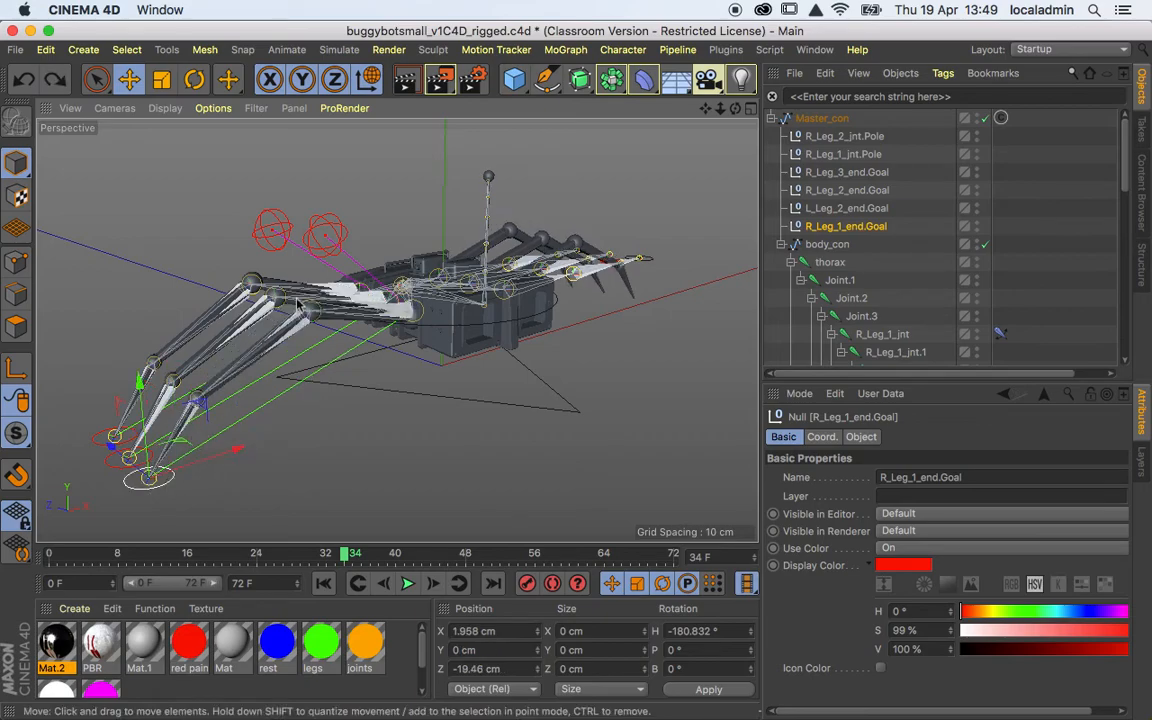
- Try moving the R_Leg_1_jnt.Pole controller to test the knee direction, and undo the move
{"action": "left_click_drag", "start_coordinate": [336, 238], "coordinate": [349, 214]}
{"action": "left_click", "coordinate": [326, 234]}
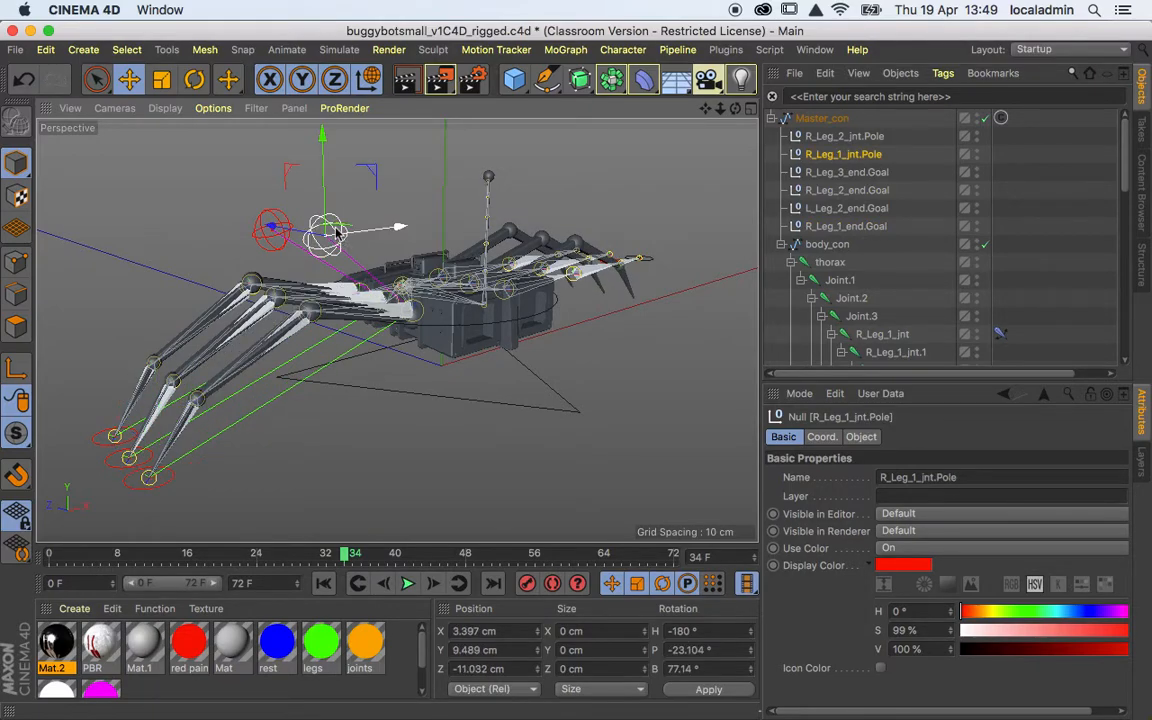
{"action": "left_click_drag", "start_coordinate": [326, 228], "coordinate": [266, 205]}
{"action": "key", "text": "ctrl+z"}
- Compare the unrigged scene with the rigged scene's object hierarchy, and make buggybot_rigging_recording.c4d the active scene
{"action": "left_click", "coordinate": [814, 49]}
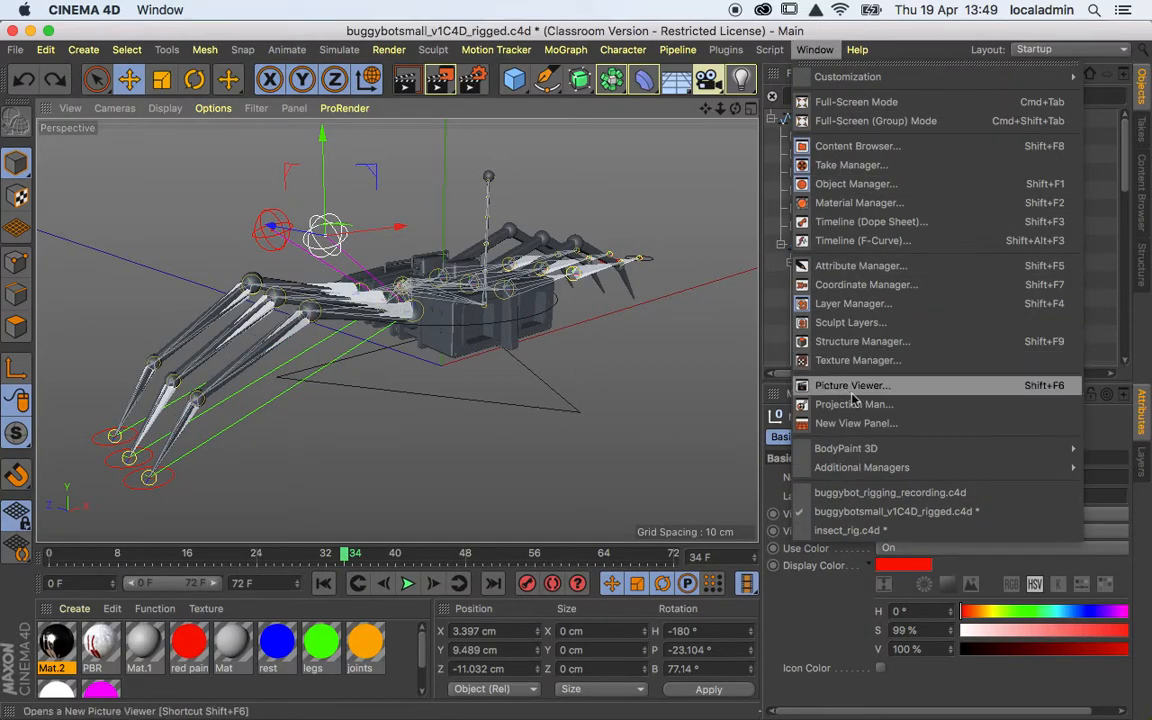
{"action": "left_click", "coordinate": [872, 492]}
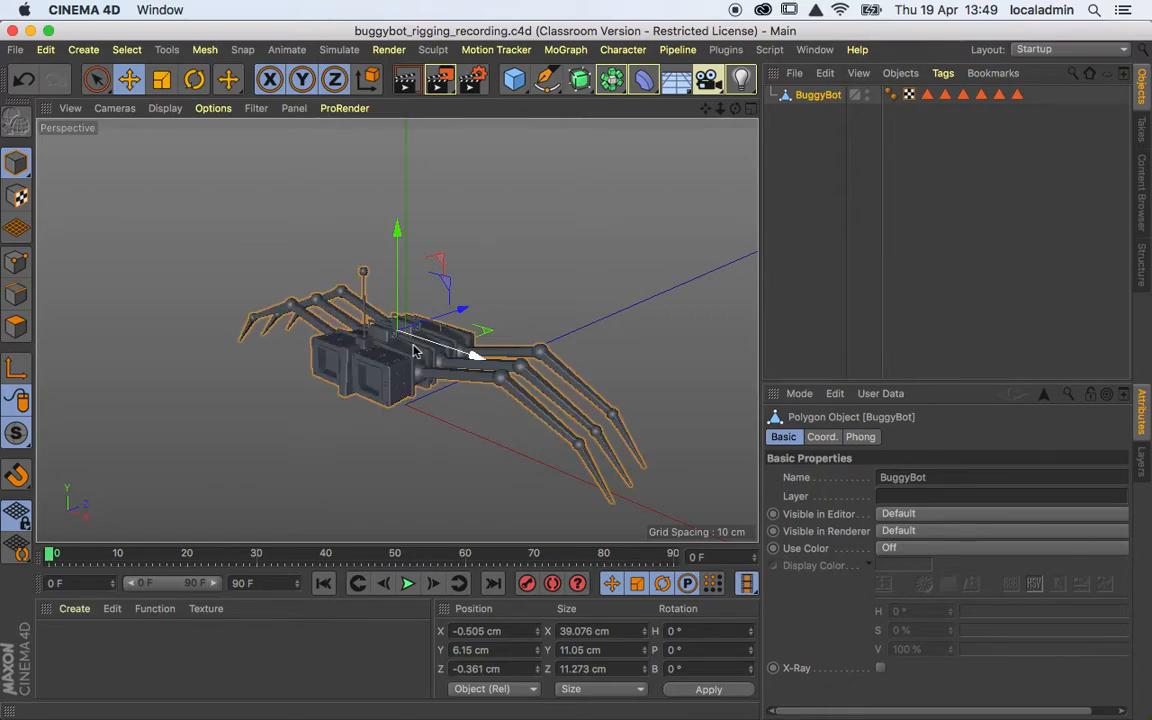
{"action": "left_click", "coordinate": [815, 49]}
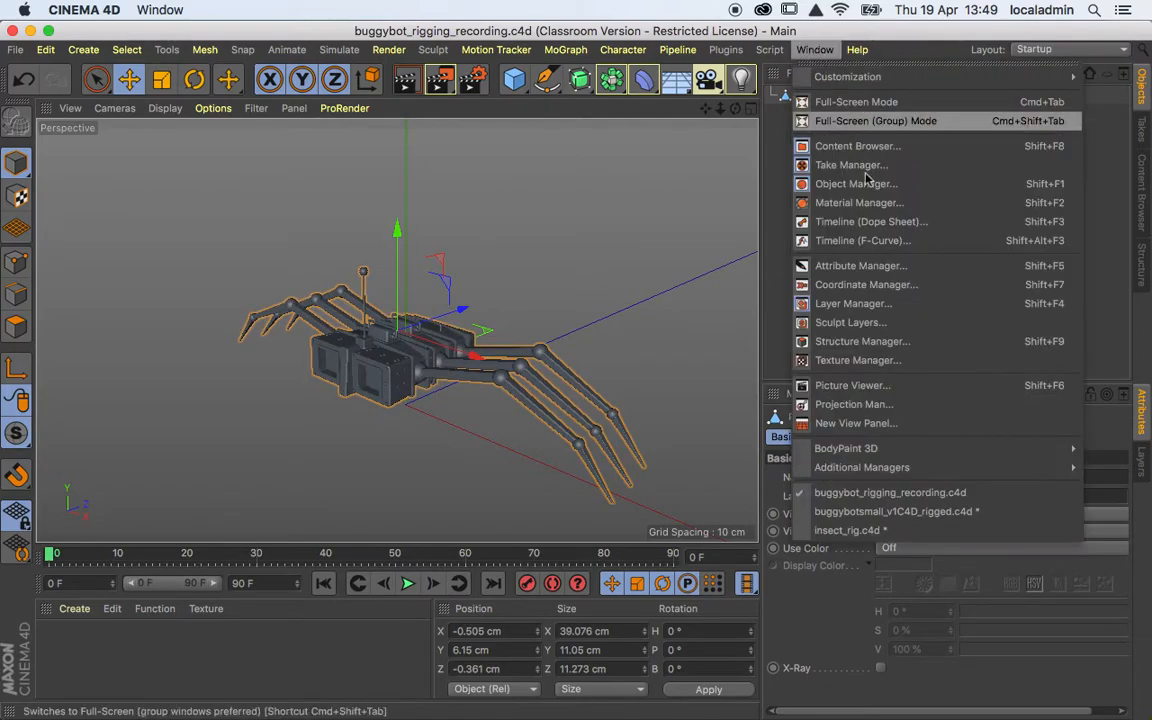
{"action": "left_click", "coordinate": [876, 508]}
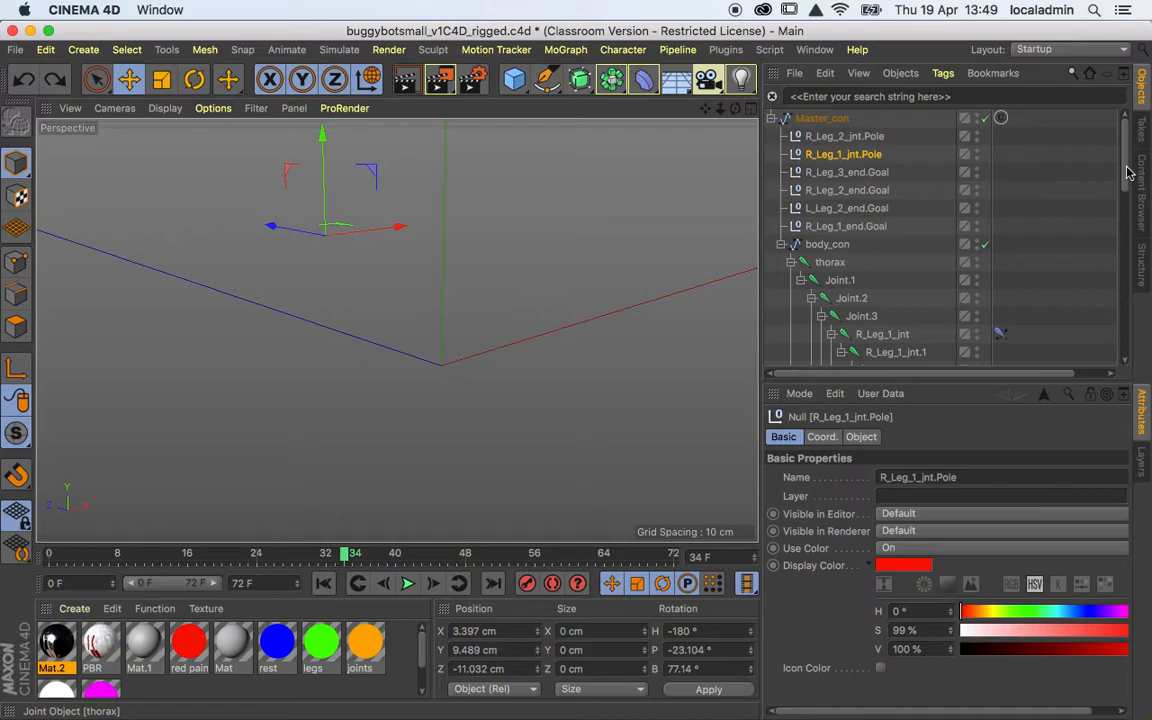
{"action": "scroll", "coordinate": [1127, 173], "scroll_direction": "down", "scroll_amount": 6}
{"action": "left_click_drag", "start_coordinate": [1124, 219], "coordinate": [1132, 123]}
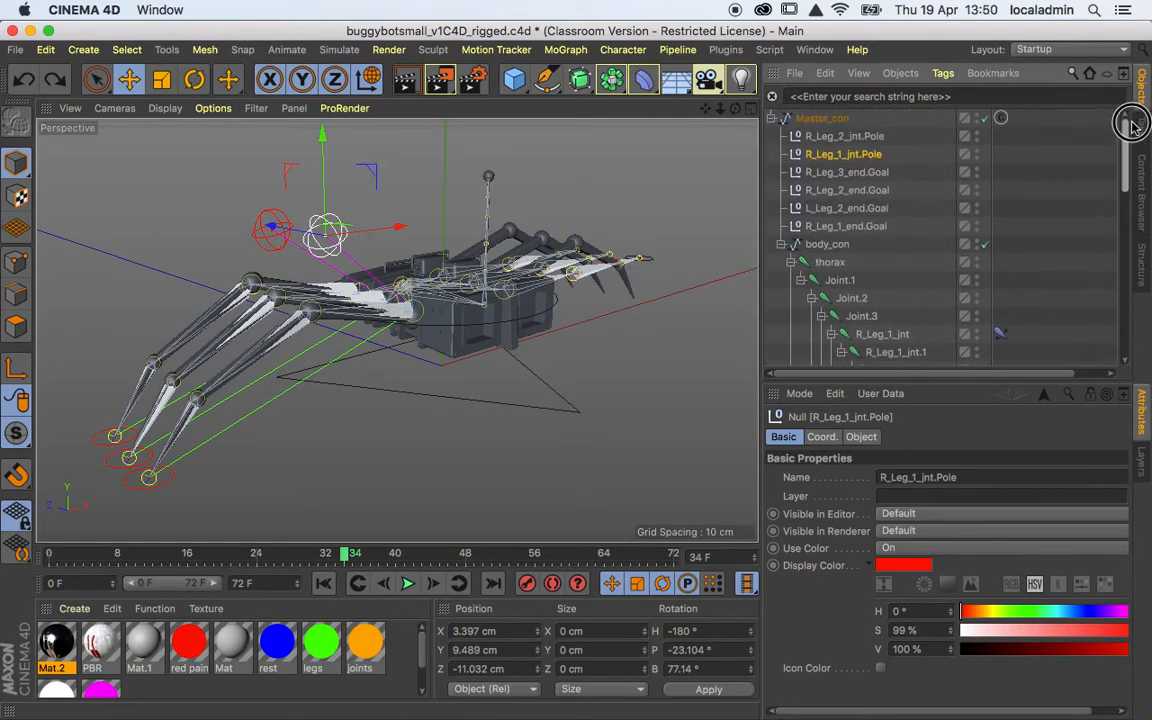
{"action": "left_click", "coordinate": [814, 49]}
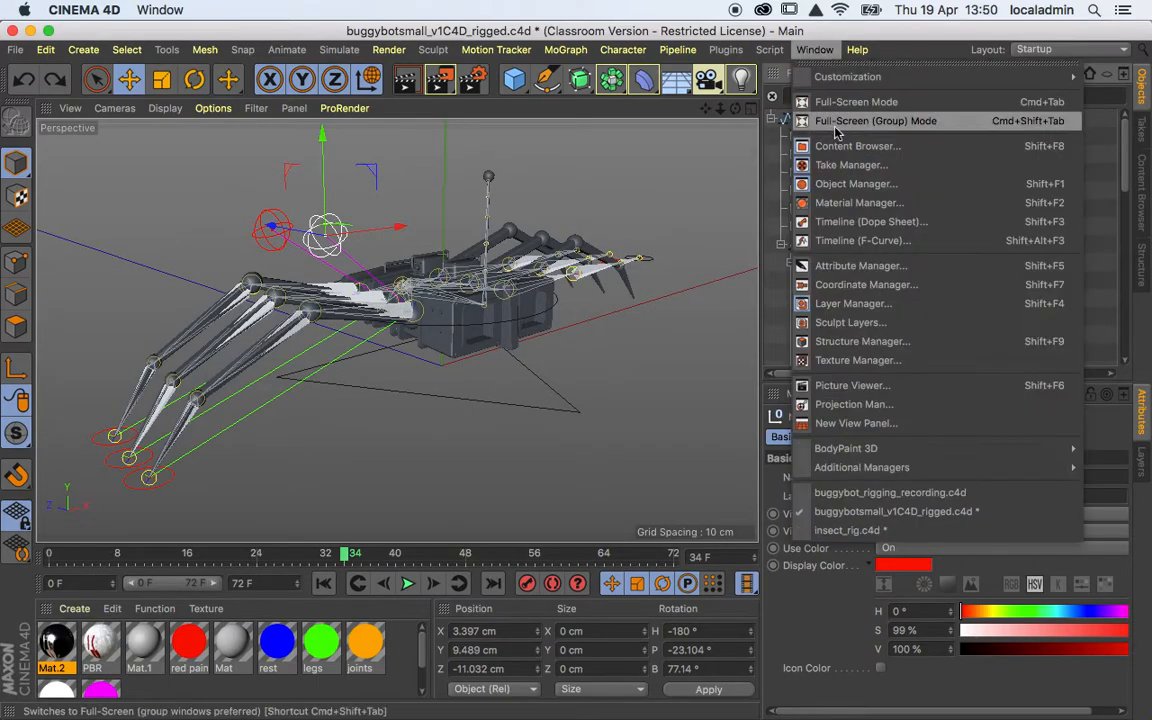
{"action": "left_click", "coordinate": [881, 492]}
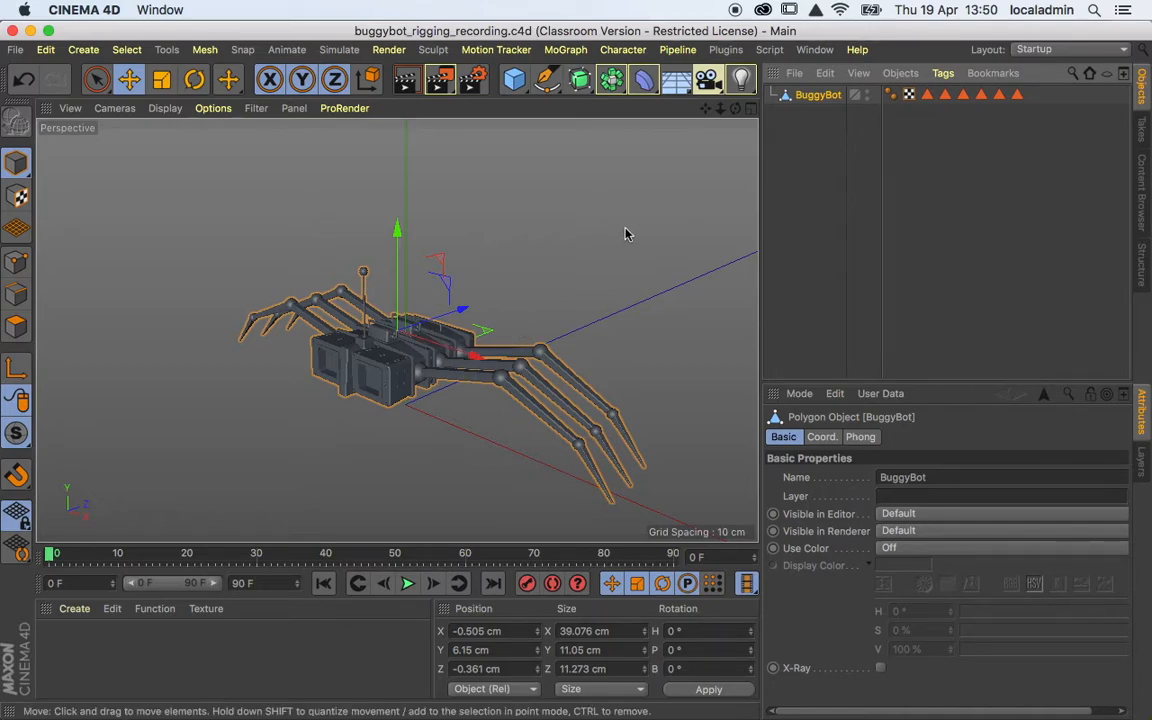
- Detach the Character commands as a floating palette and dock it beside the object hierarchy
{"action": "left_click", "coordinate": [624, 50]}
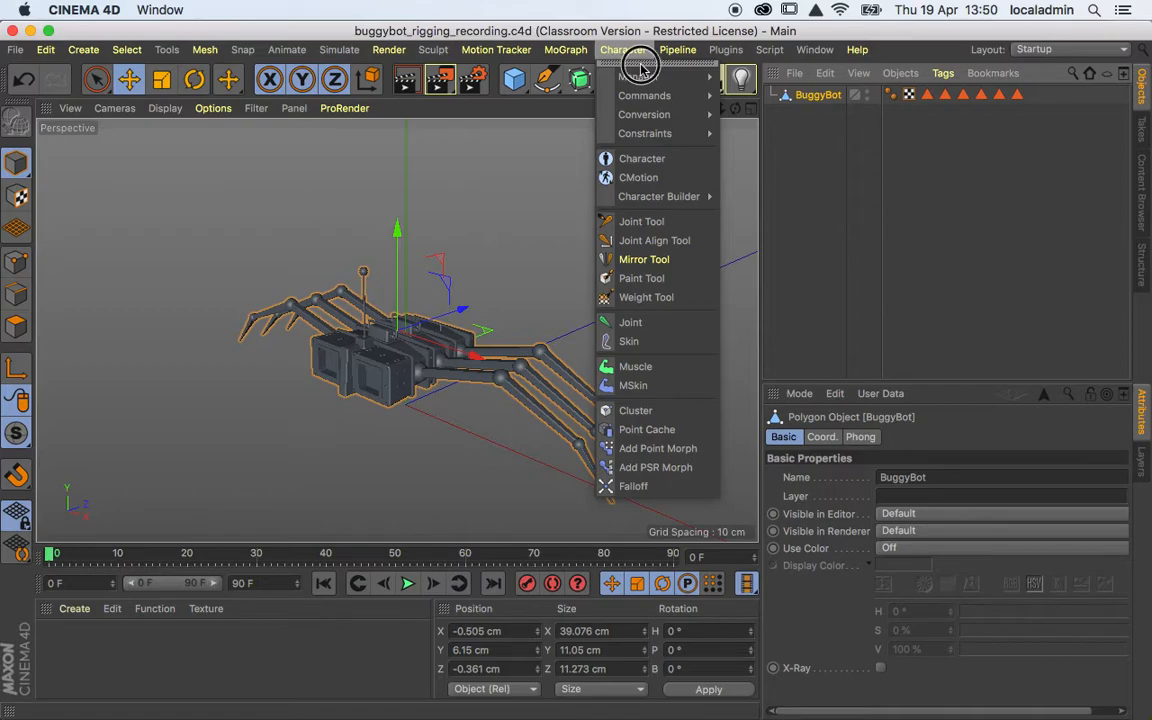
{"action": "left_click", "coordinate": [640, 64]}
{"action": "left_click_drag", "start_coordinate": [648, 70], "coordinate": [766, 112]}
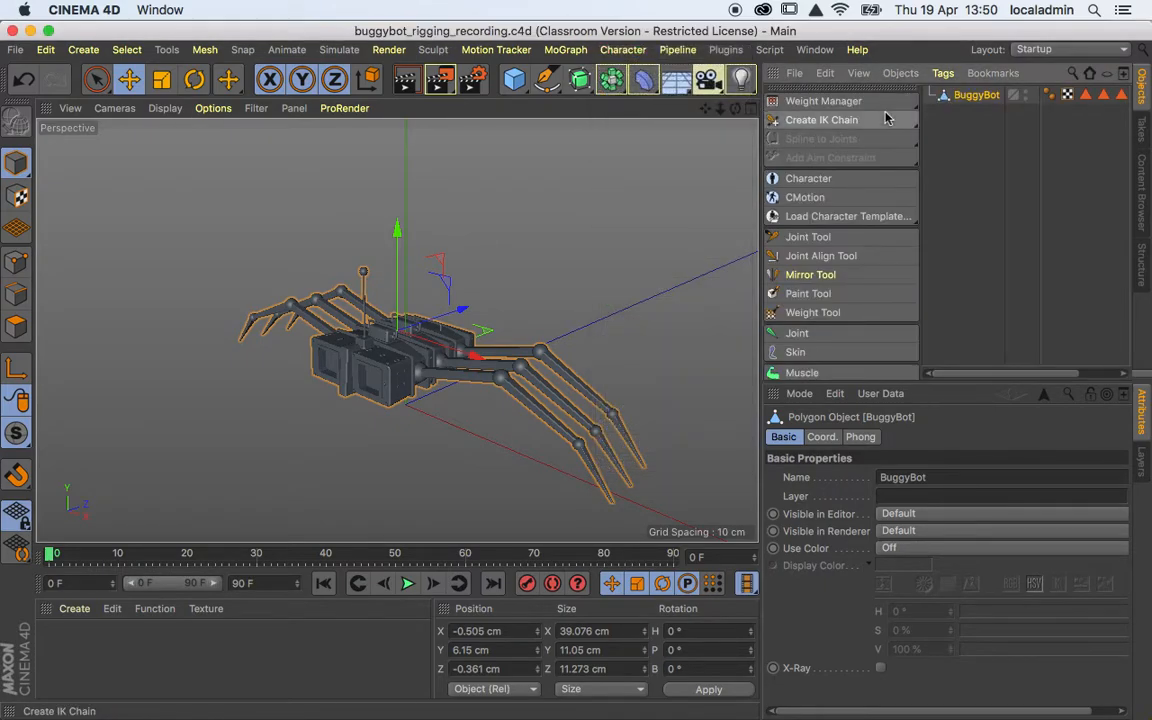
- With the Joint Tool in the Top view, draw two joints along the body's centre line, from the leg pair farthest from the antenna to the antenna's base
{"action": "left_click", "coordinate": [818, 239]}
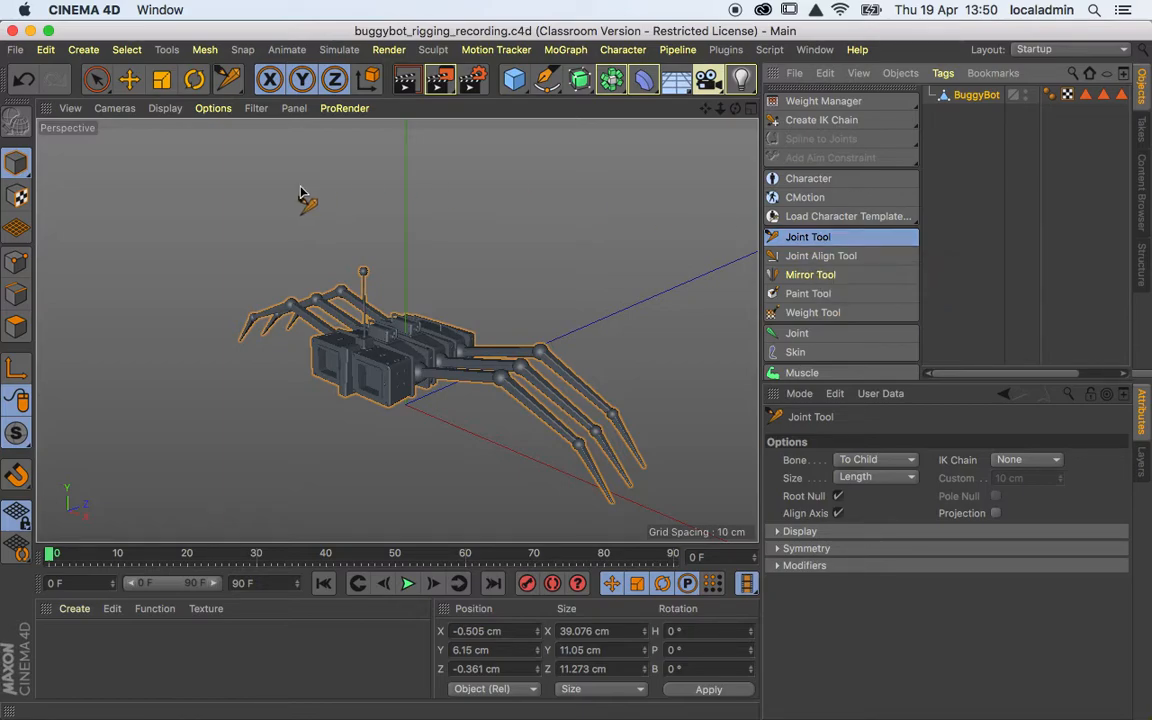
{"action": "key", "text": "F2"}
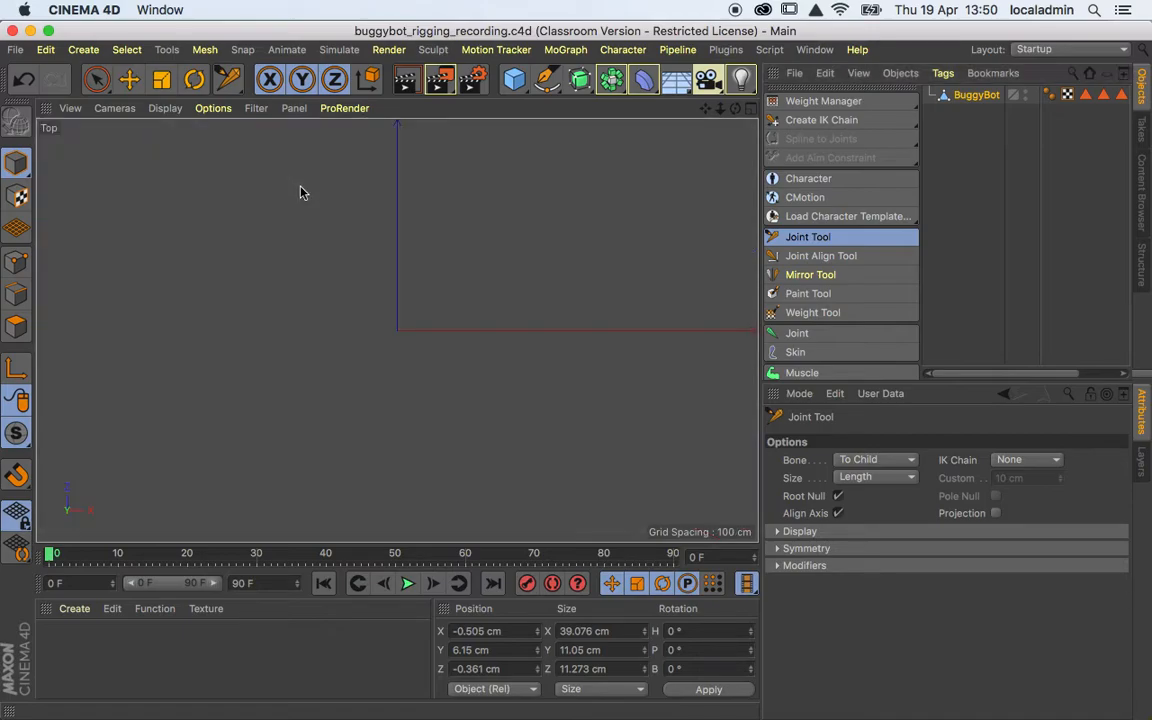
{"action": "left_click", "coordinate": [463, 305], "text": "ctrl"}
{"action": "key", "text": "h"}
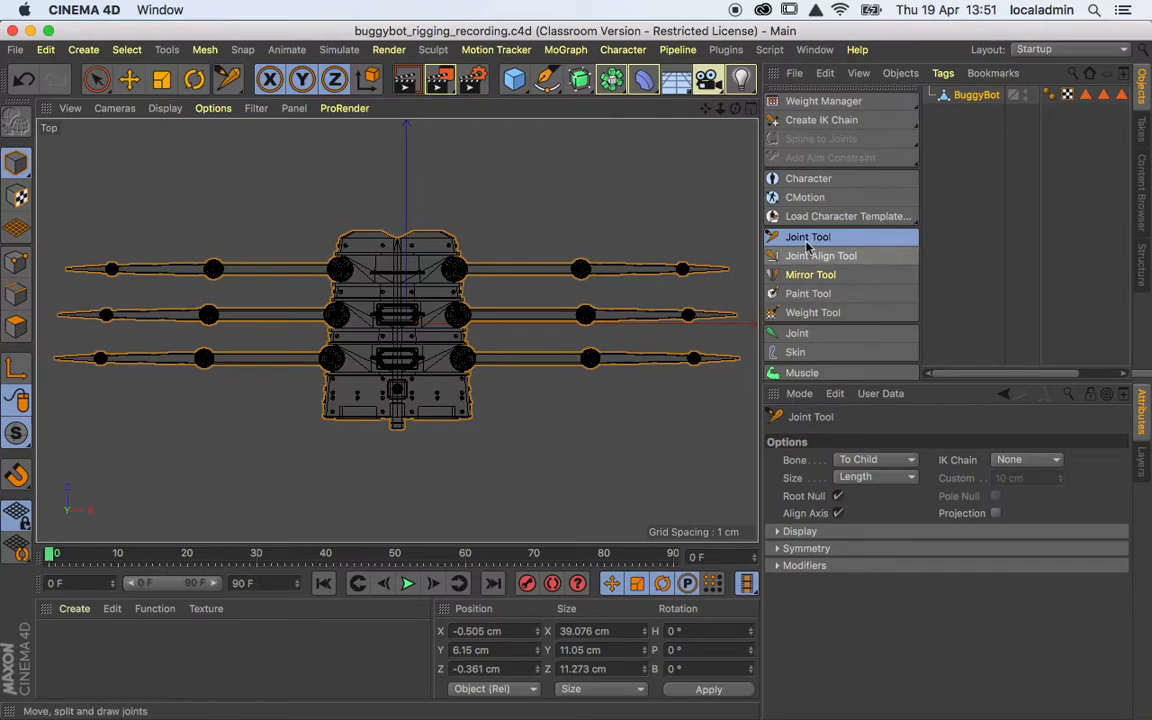
{"action": "left_click", "coordinate": [812, 565]}
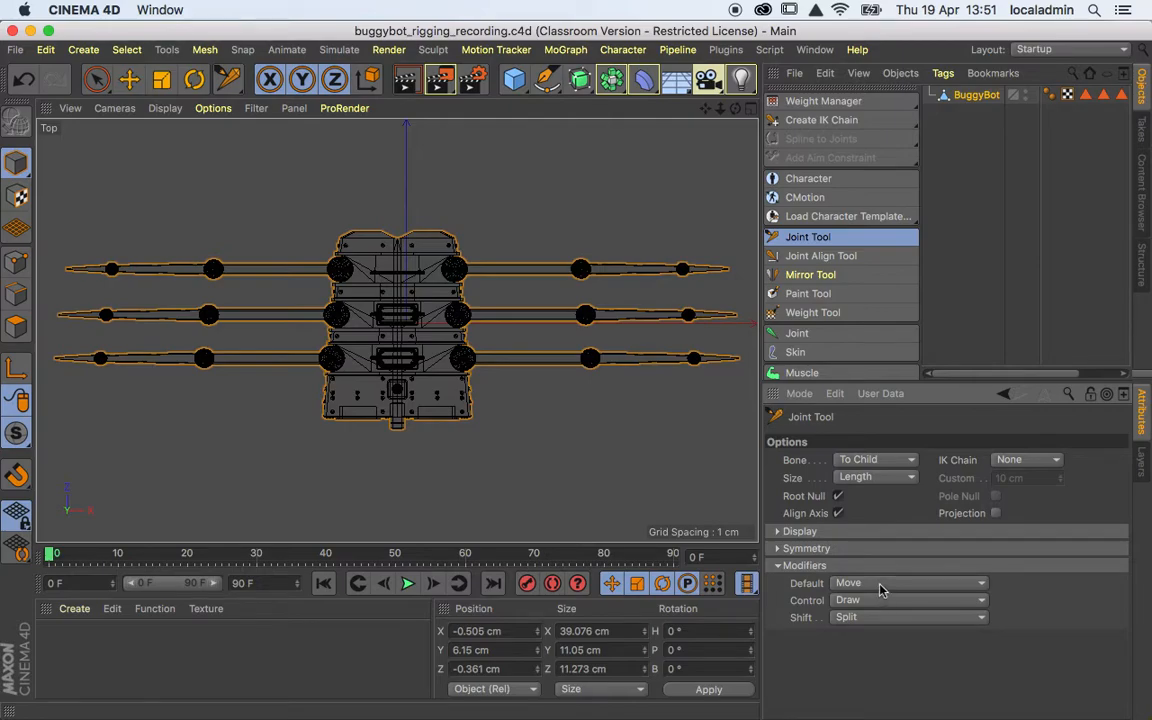
{"action": "left_click", "coordinate": [398, 272], "text": "ctrl"}
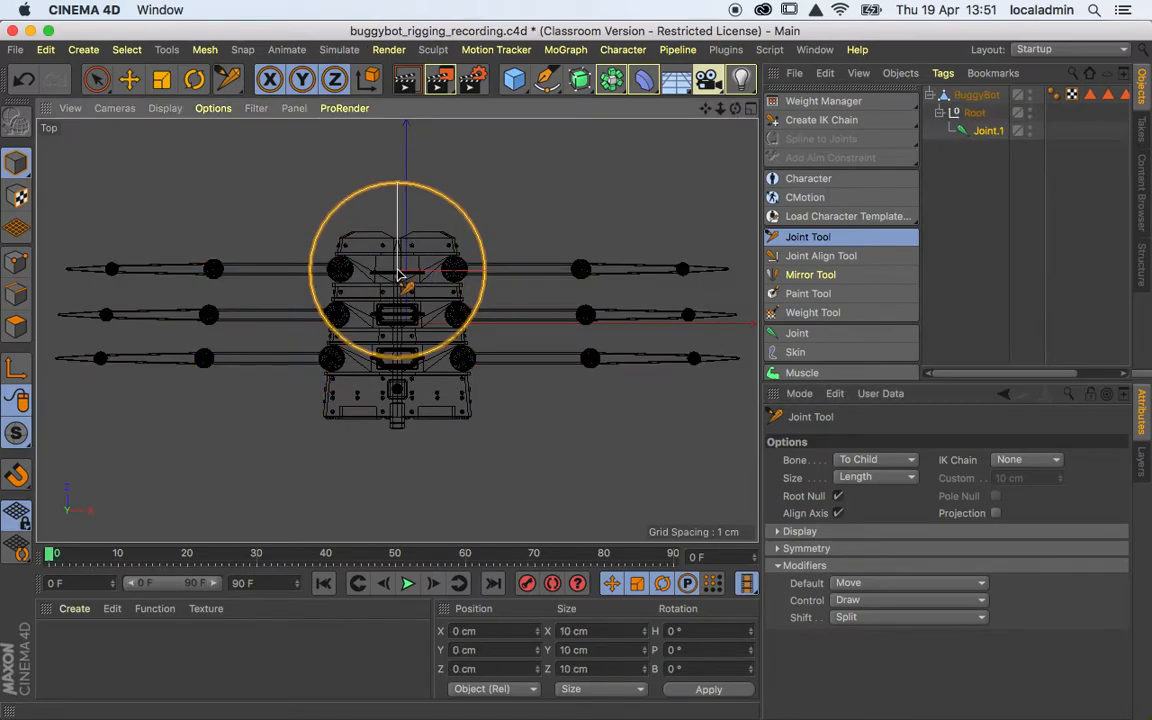
{"action": "left_click", "coordinate": [398, 393], "text": "ctrl"}
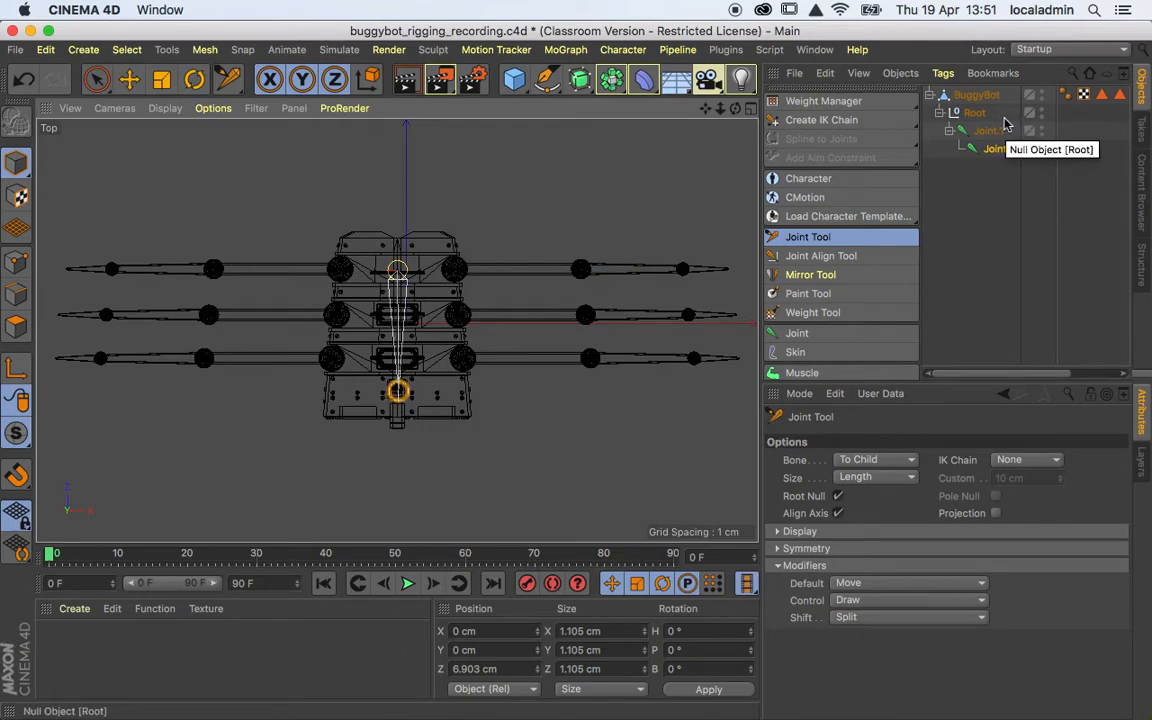
- In the Right view, move Joint.1 and its child down about 1.835 cm into the middle of the body
{"action": "key", "text": "F4"}
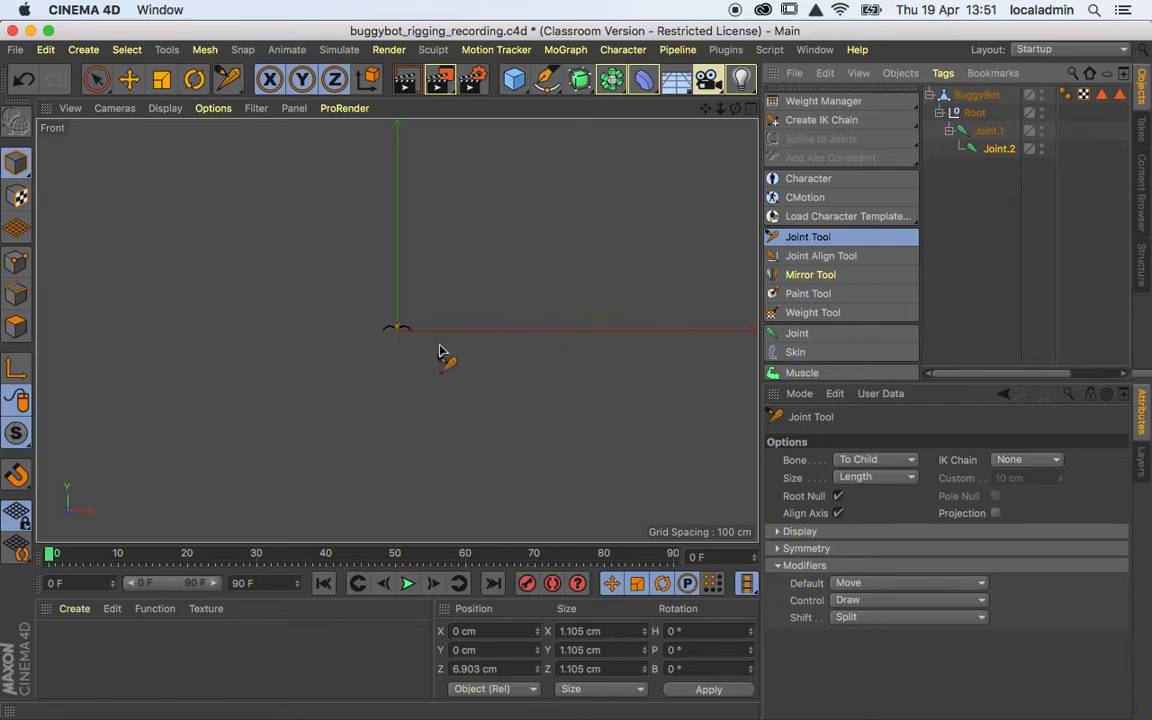
{"action": "key", "text": "h"}
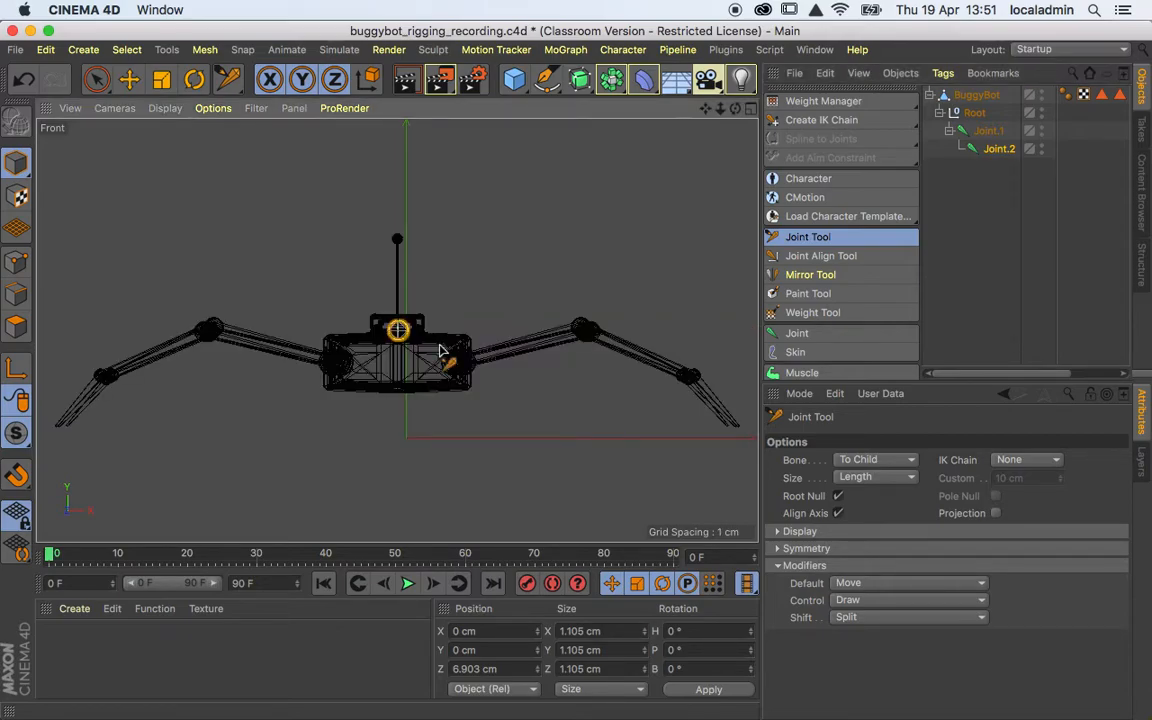
{"action": "key", "text": "F3"}
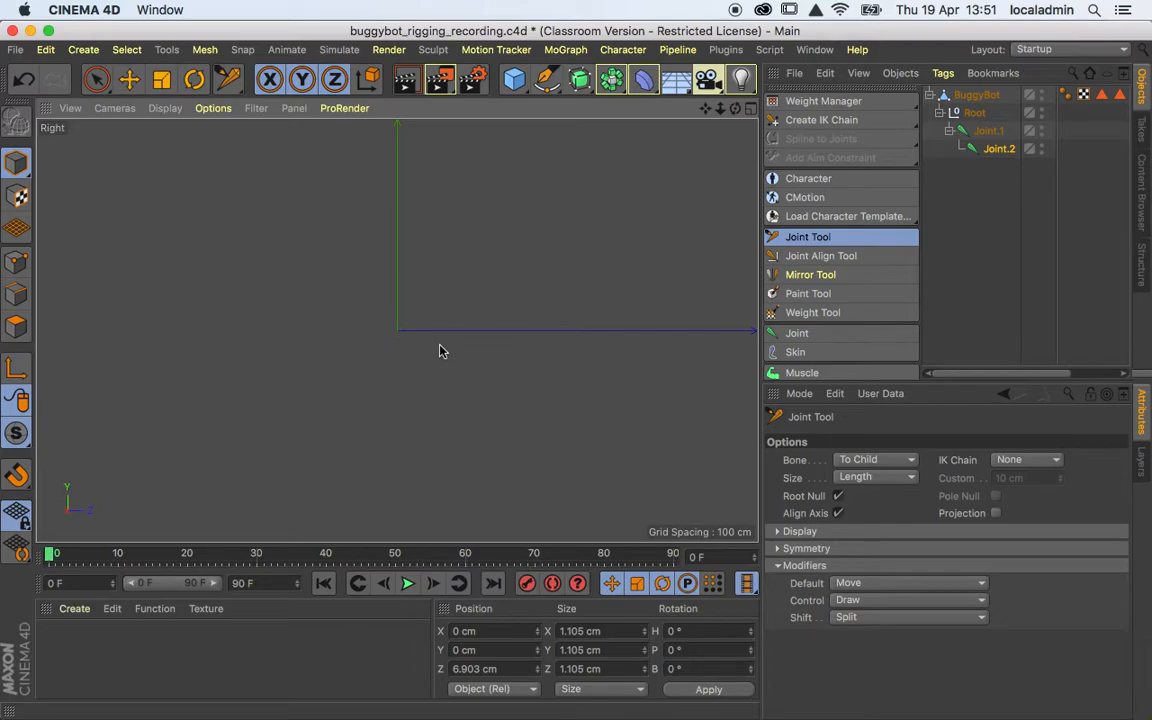
{"action": "key", "text": "h"}
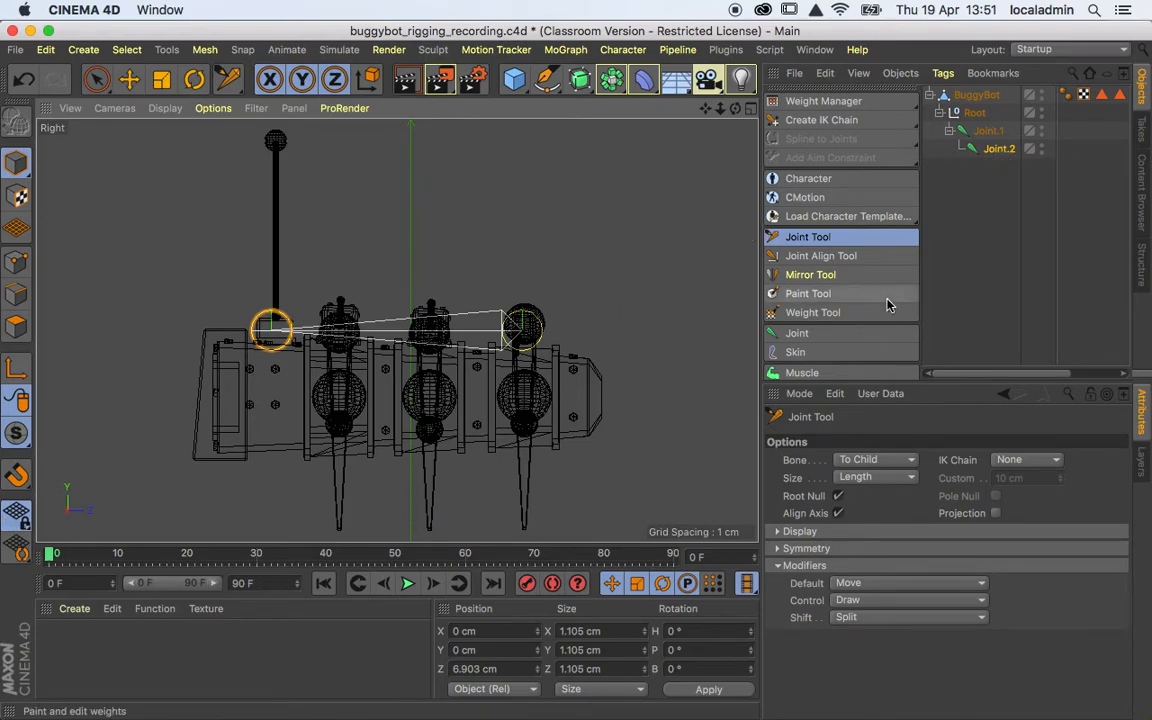
{"action": "left_click", "coordinate": [989, 131]}
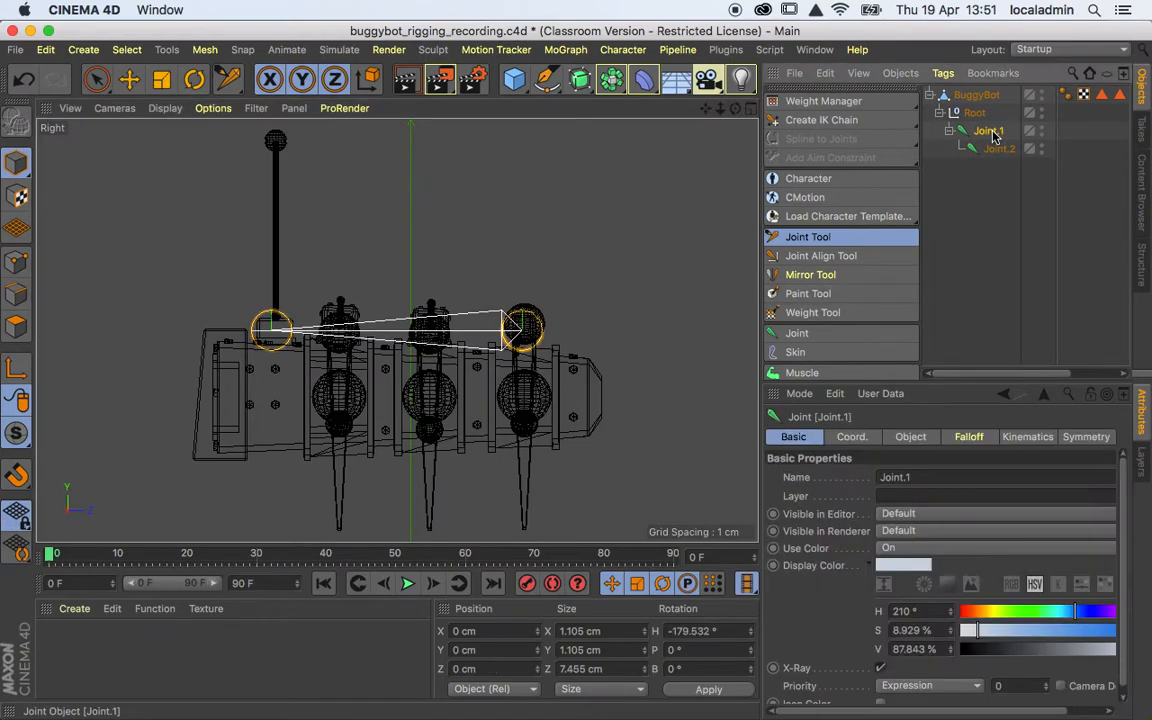
{"action": "left_click", "coordinate": [128, 79]}
{"action": "left_click_drag", "start_coordinate": [522, 227], "coordinate": [524, 305]}
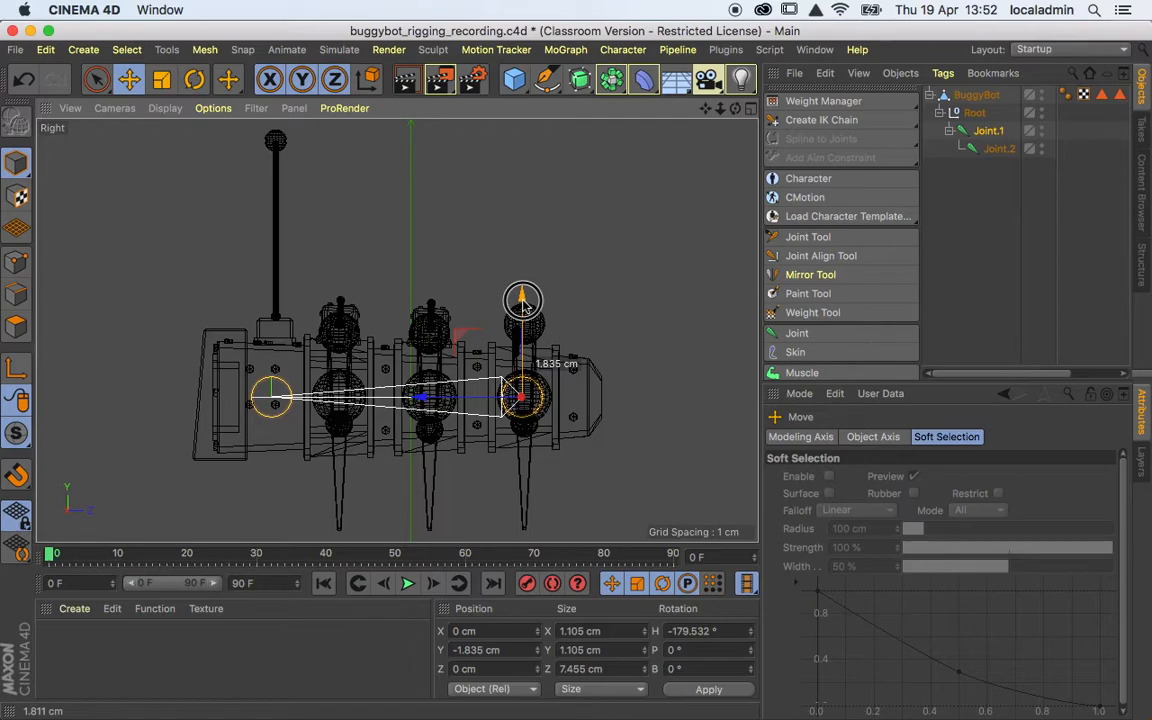
{"action": "left_click_drag", "start_coordinate": [524, 305], "coordinate": [524, 305]}
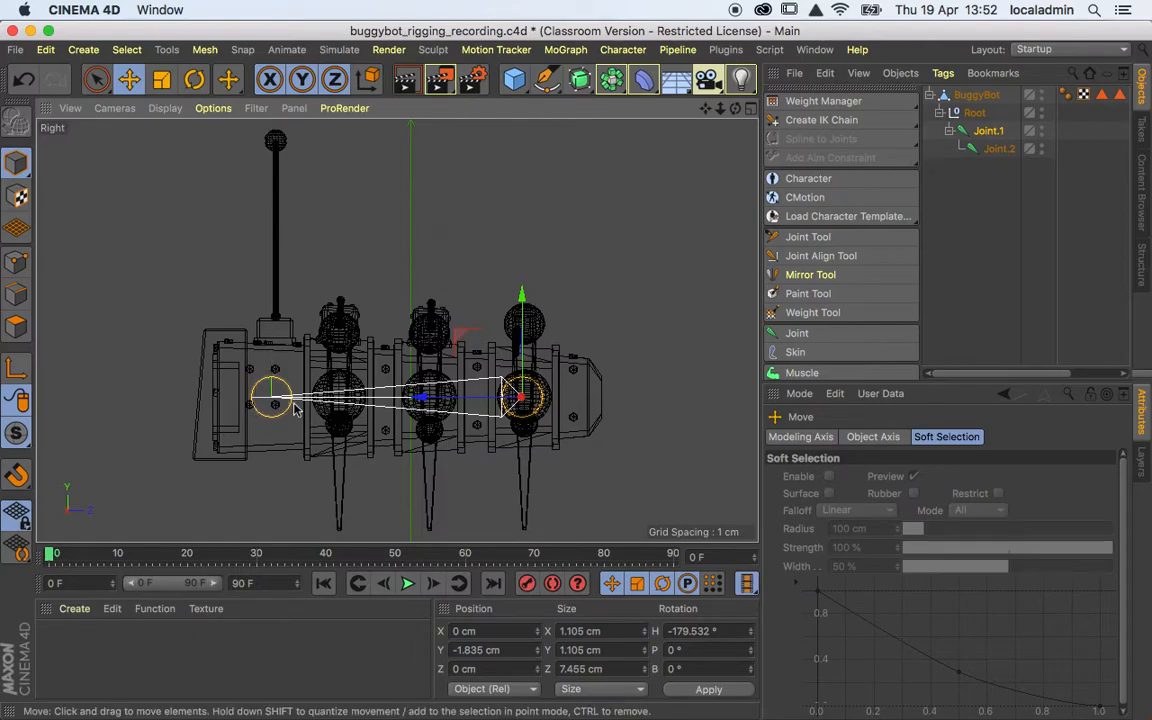
- Draw a chain of six joints under Joint.2 with the Joint Tool, from the antenna's base up to its tip
{"action": "left_click", "coordinate": [1000, 150]}
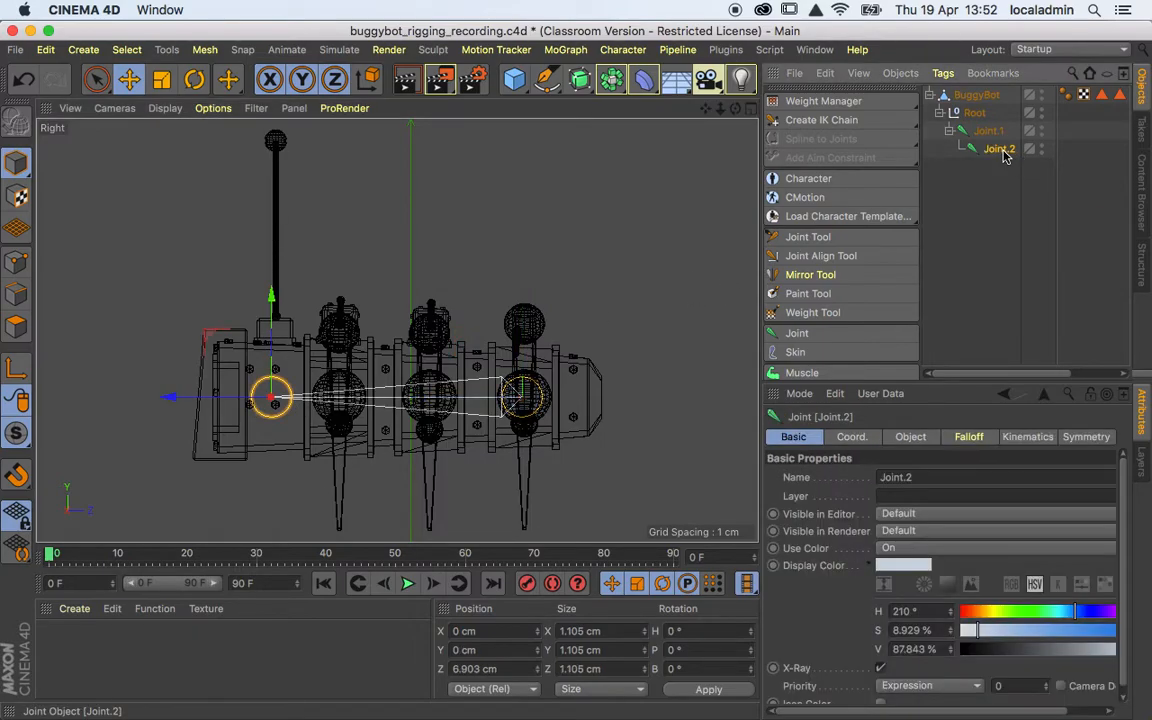
{"action": "left_click", "coordinate": [807, 237]}
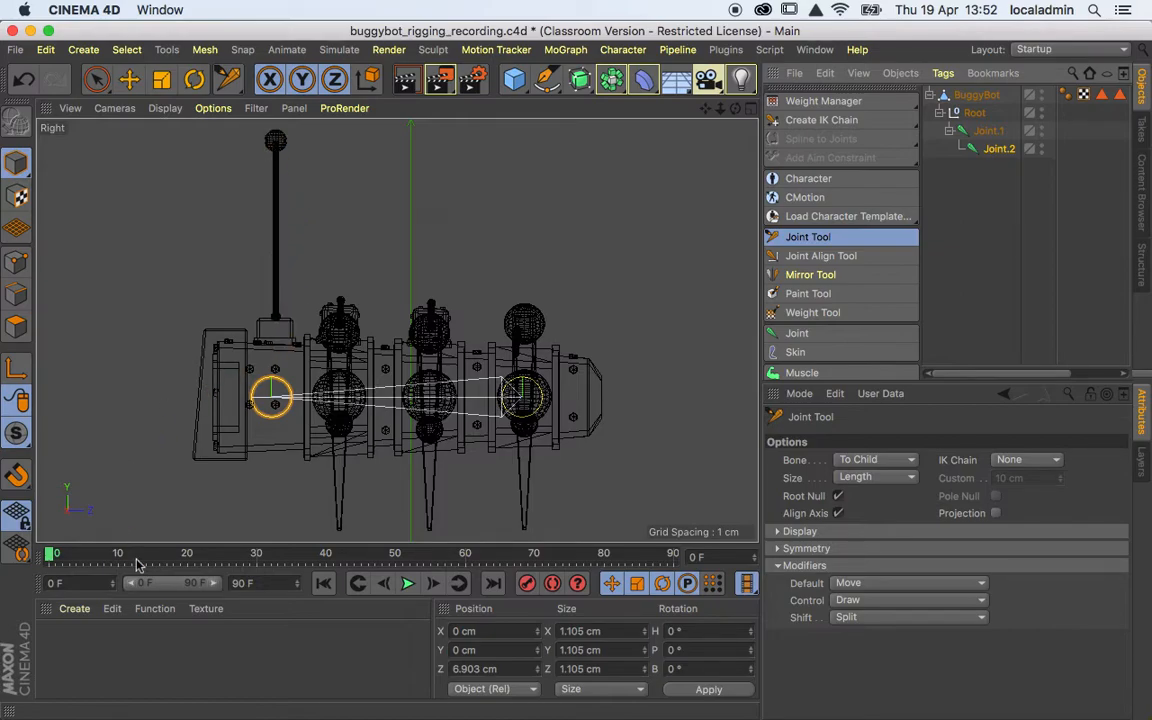
{"action": "left_click", "coordinate": [279, 322], "text": "ctrl"}
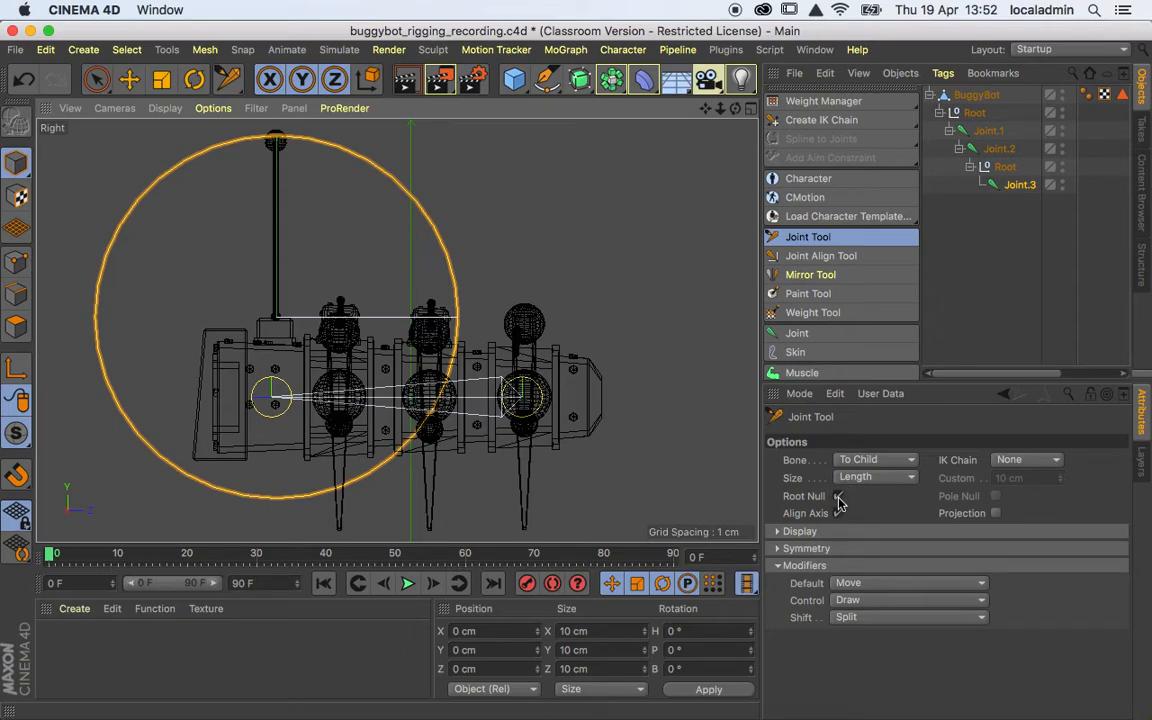
{"action": "left_click", "coordinate": [276, 254], "text": "ctrl"}
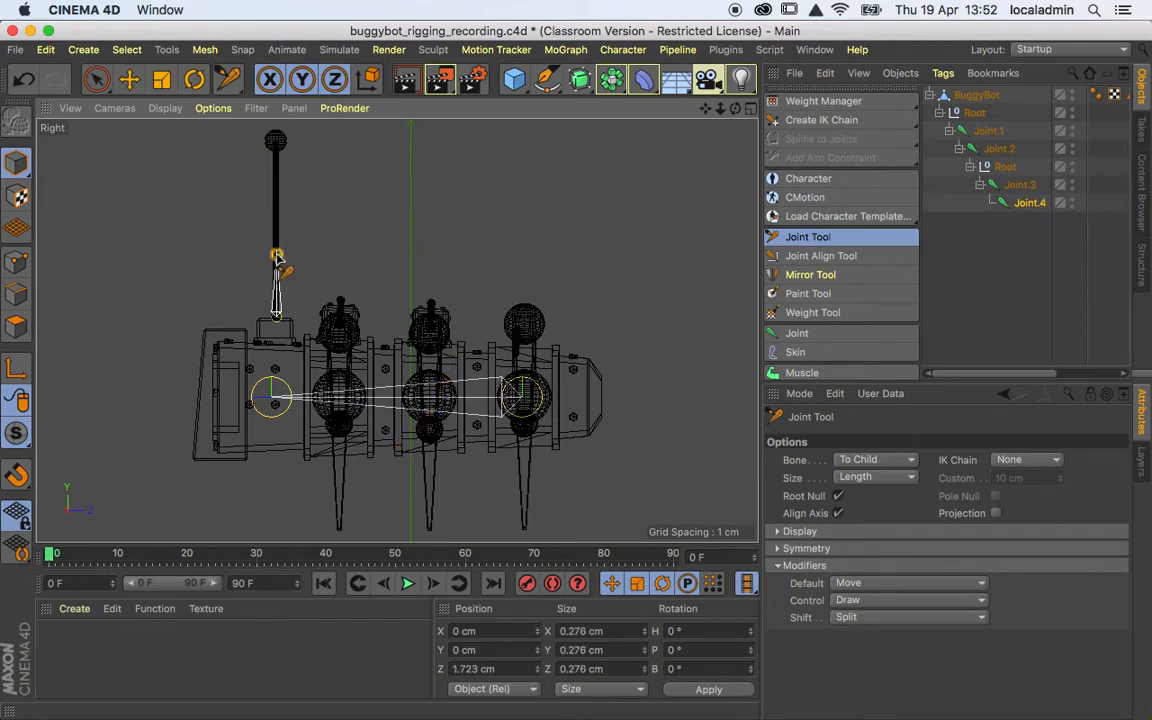
{"action": "left_click", "coordinate": [276, 211], "text": "ctrl"}
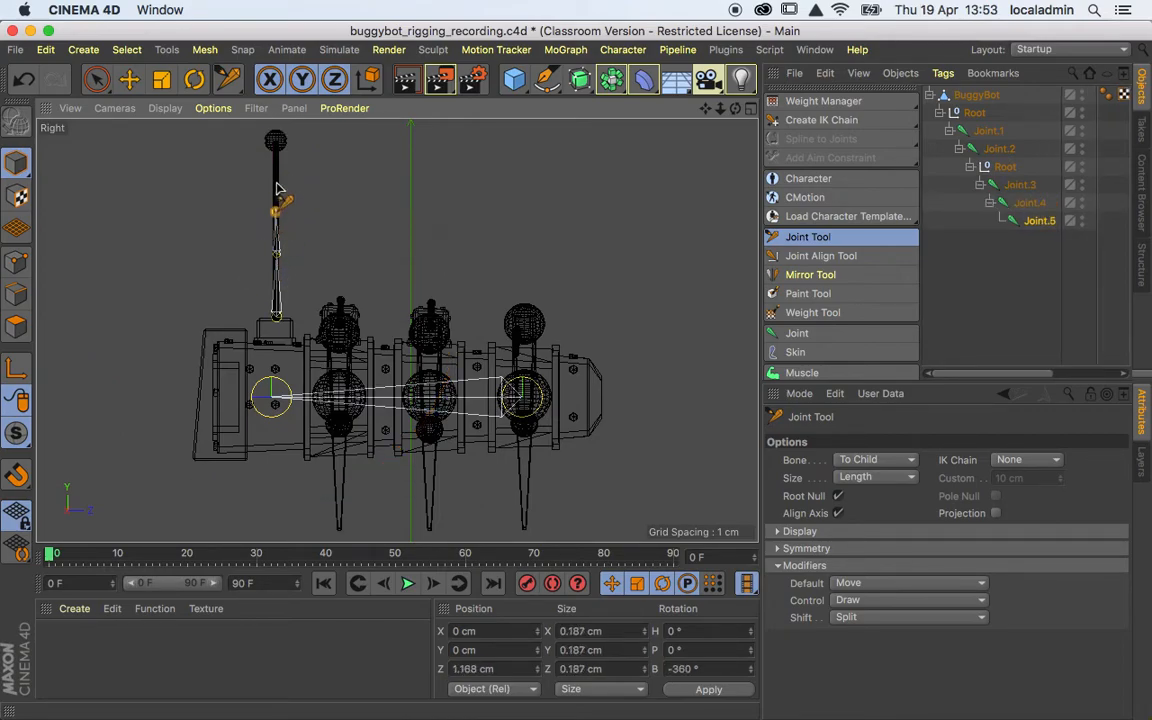
{"action": "left_click", "coordinate": [277, 175], "text": "ctrl"}
{"action": "left_click", "coordinate": [276, 147], "text": "ctrl"}
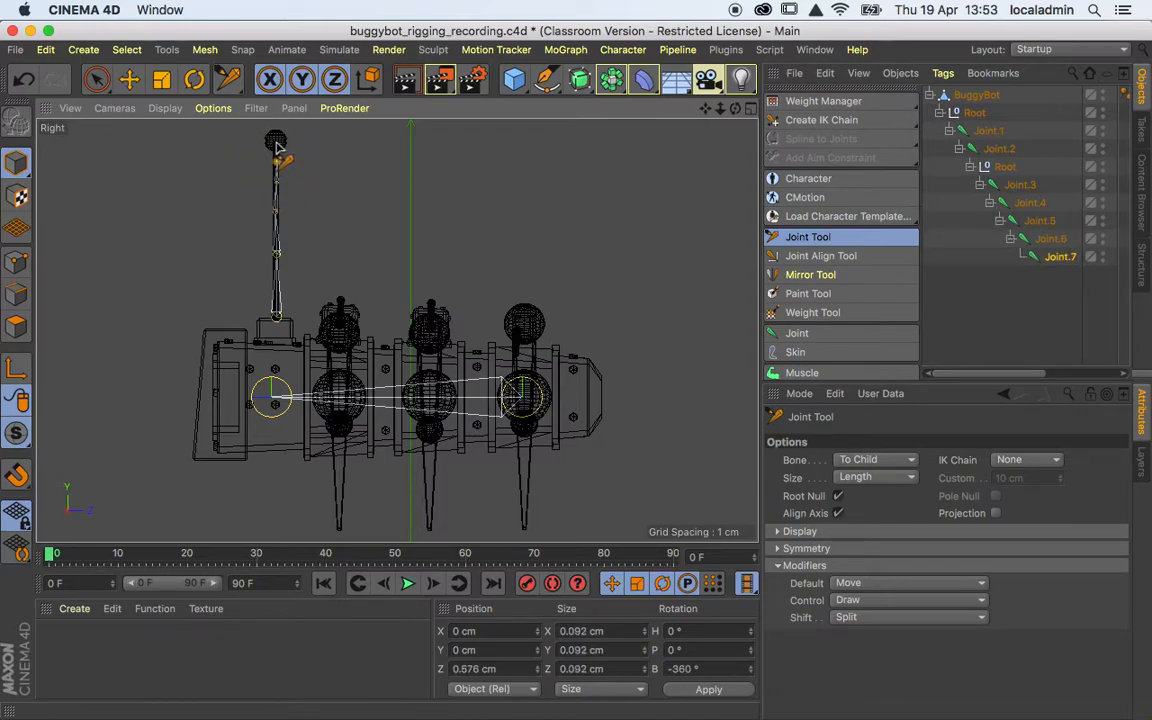
{"action": "left_click", "coordinate": [277, 143], "text": "ctrl"}
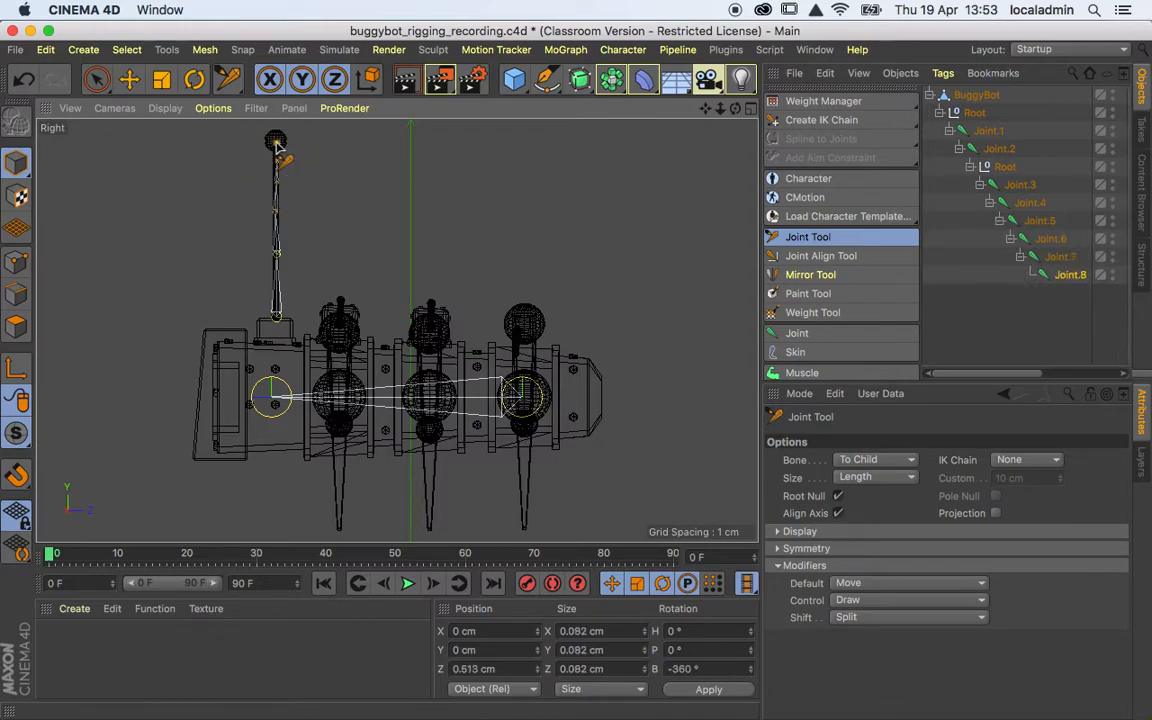
- Parent the antenna's joint chain, Joint.3 to Joint.8, directly under Joint.2 and delete the spare Root null beneath Joint.2
{"action": "left_click", "coordinate": [1020, 188]}
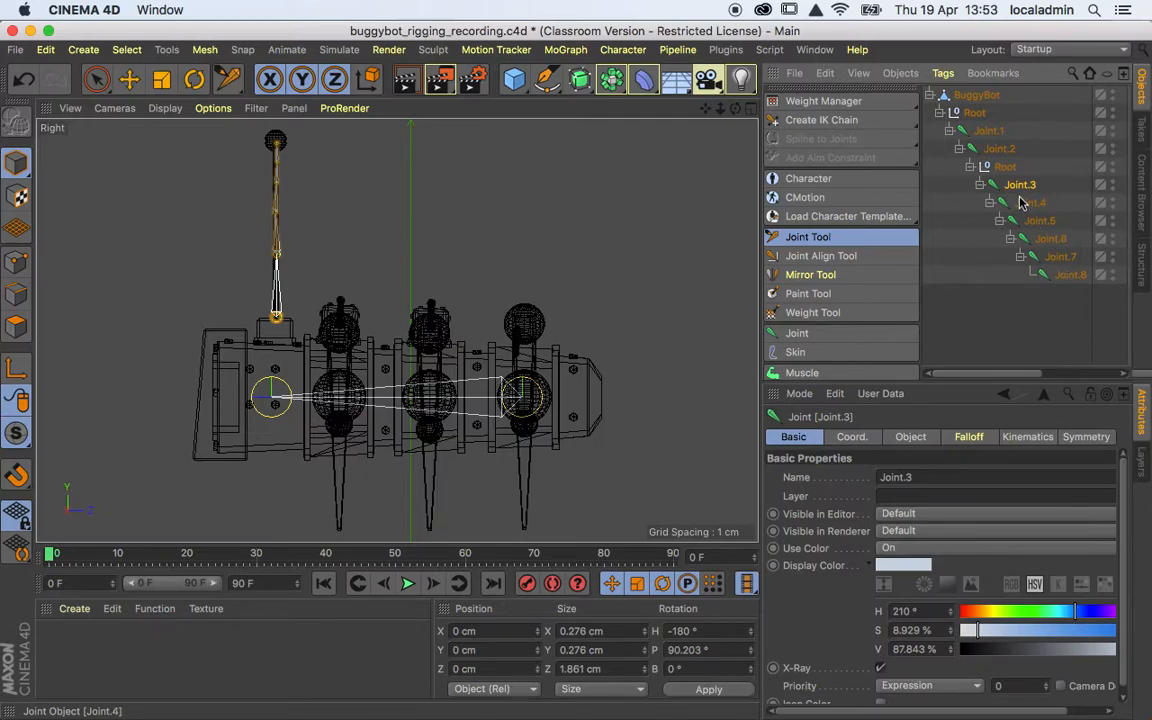
{"action": "left_click", "coordinate": [1072, 272], "text": "shift"}
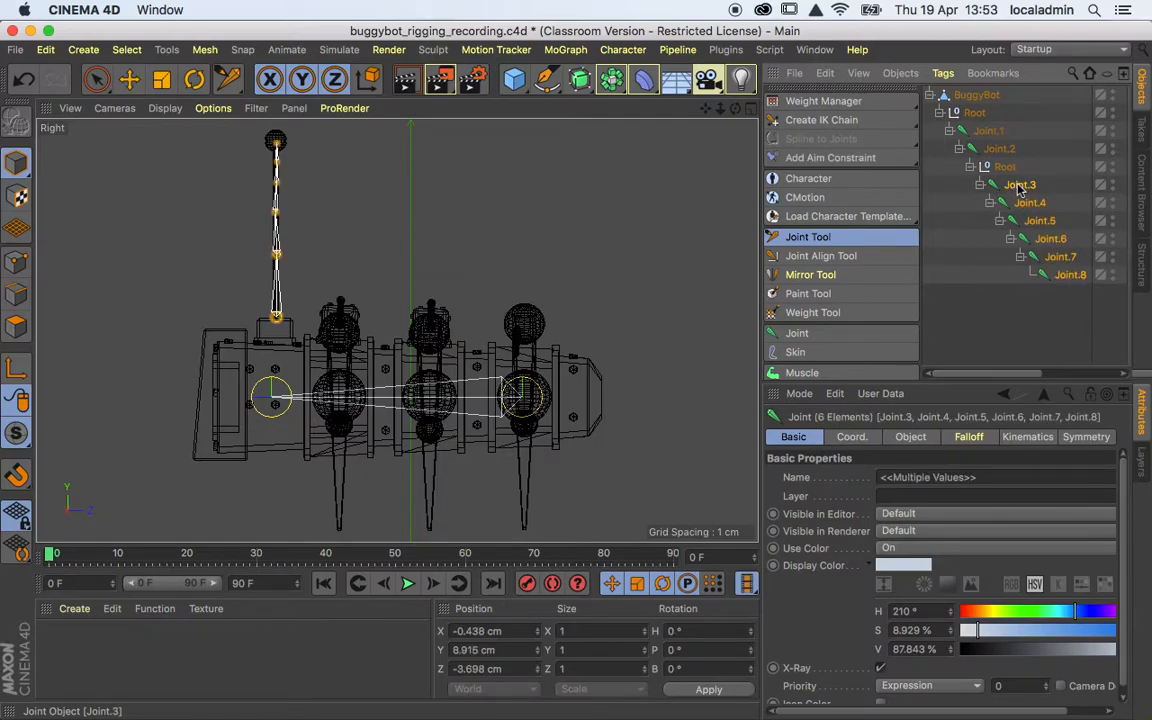
{"action": "left_click_drag", "start_coordinate": [1022, 190], "coordinate": [1004, 153]}
{"action": "left_click", "coordinate": [1004, 276]}
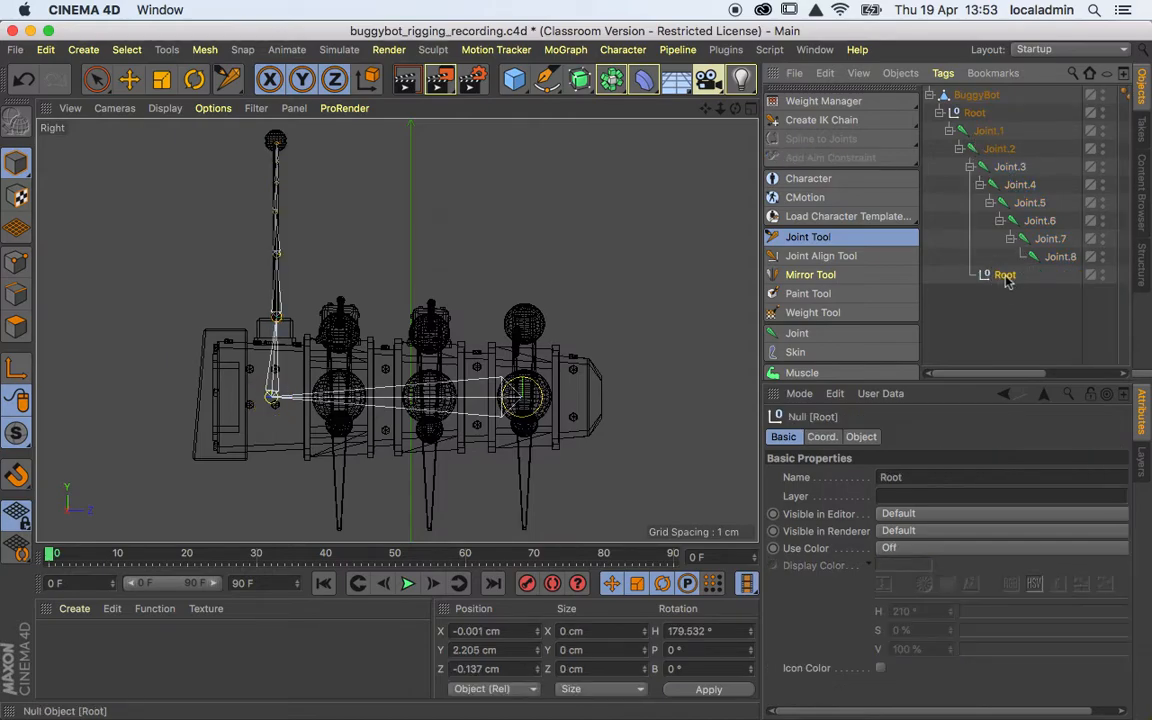
{"action": "key", "text": "Delete"}
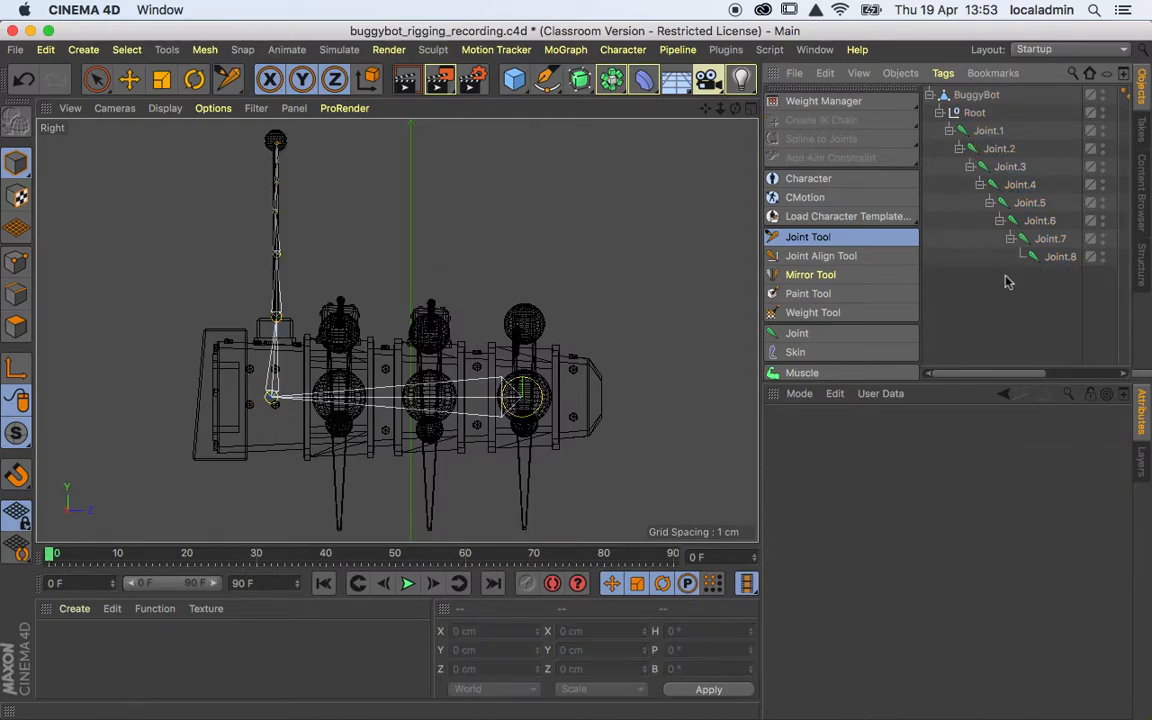
- Turn off Root Null in the Joint Tool's options
{"action": "left_click", "coordinate": [1010, 167]}
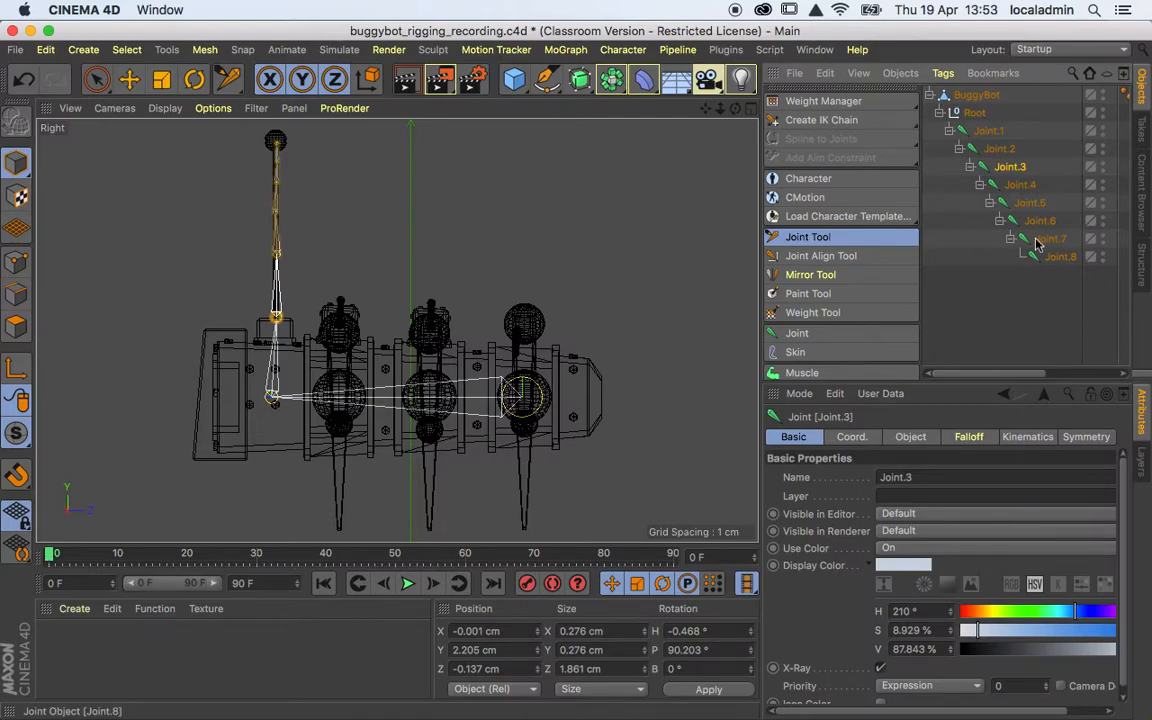
{"action": "left_click", "coordinate": [810, 237]}
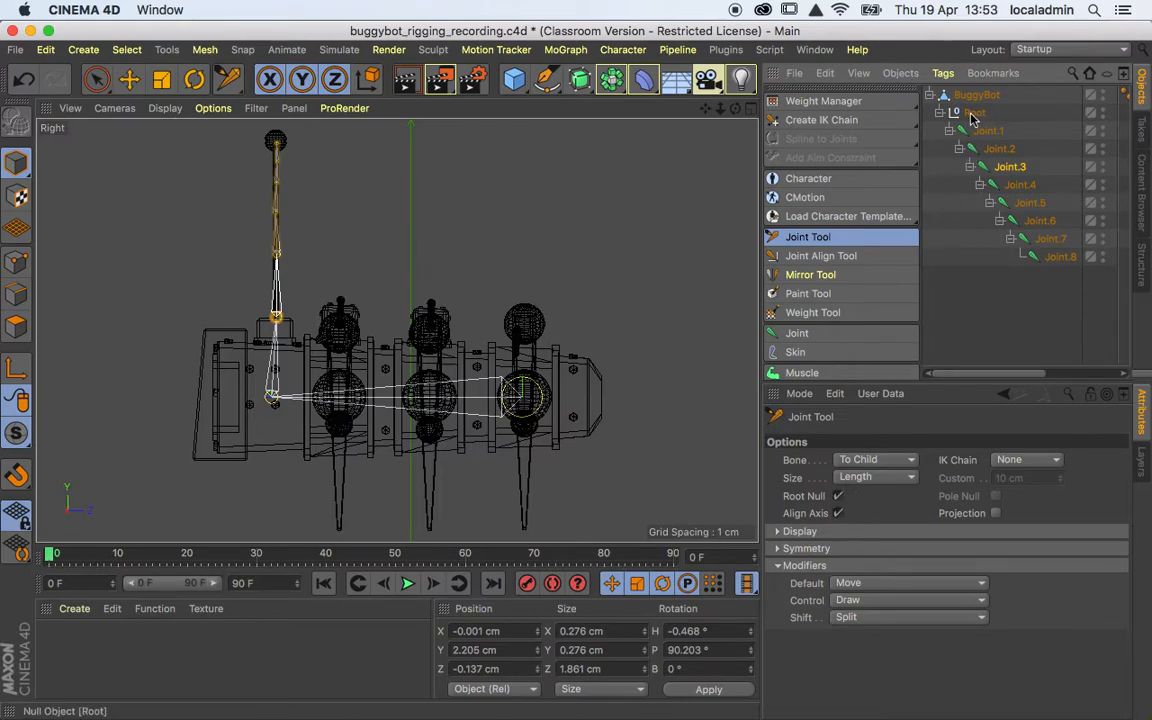
{"action": "left_click", "coordinate": [838, 497]}
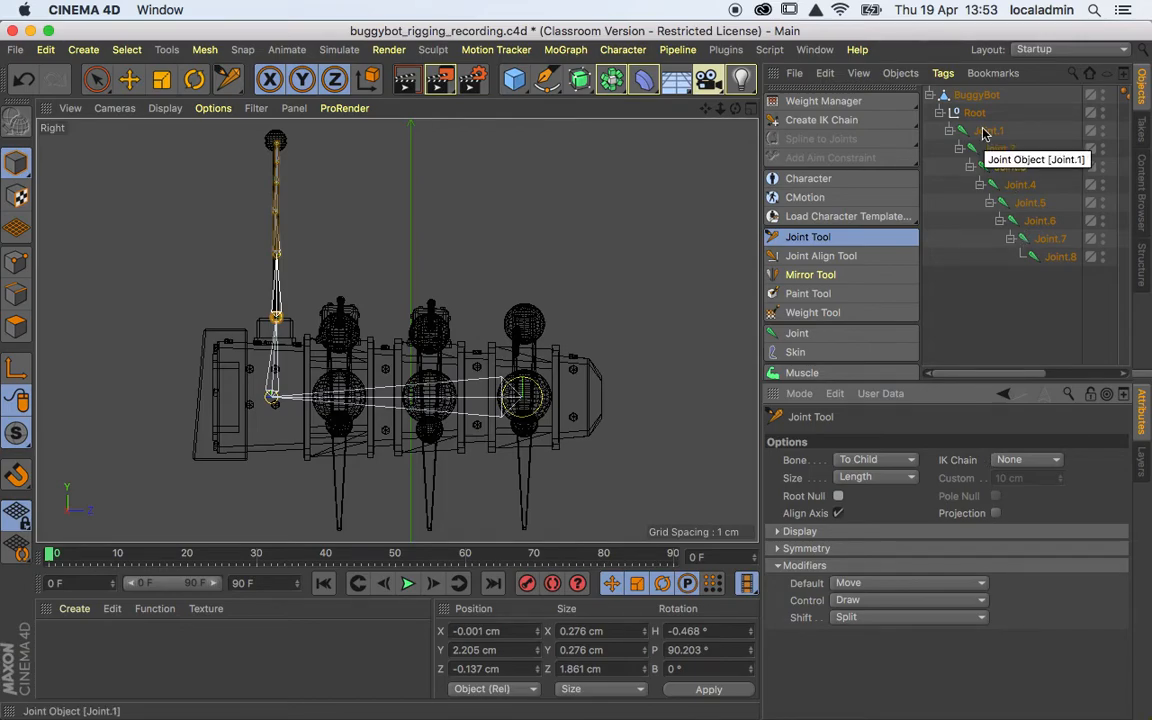
- In the Top view, select Joint.1 as the parent and set the Joint Tool's symmetry mode to Draw
{"action": "key", "text": "F2"}
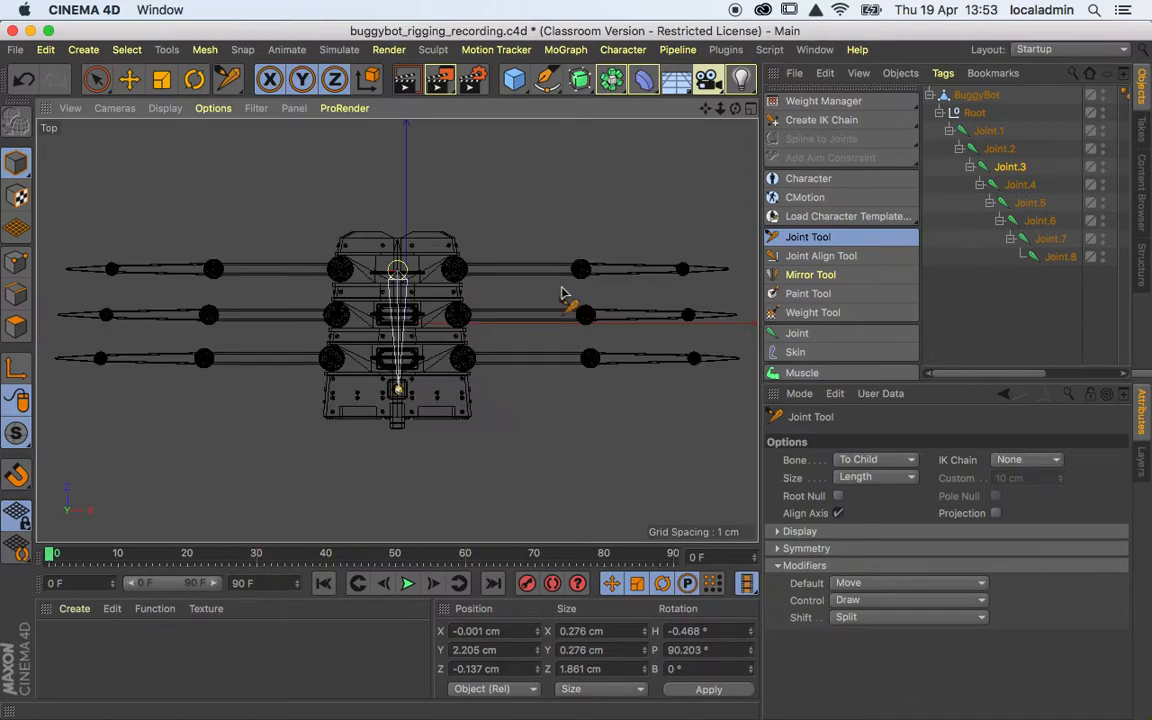
{"action": "scroll", "coordinate": [398, 274], "scroll_direction": "up", "scroll_amount": 2}
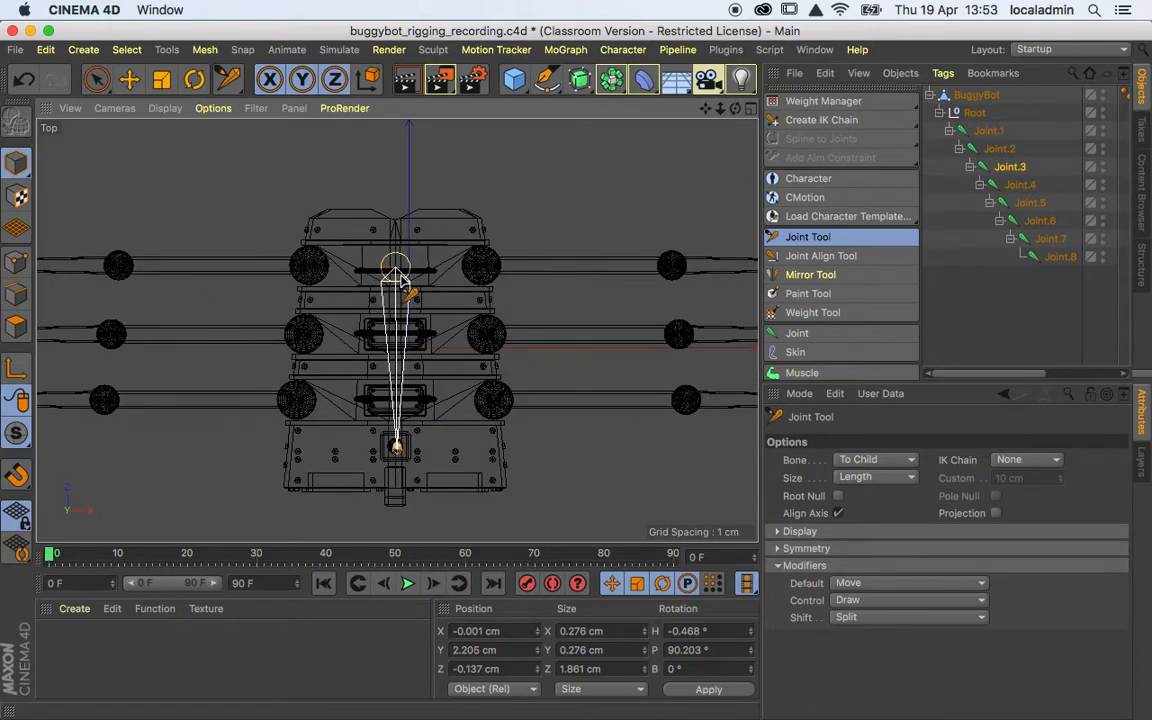
{"action": "scroll", "coordinate": [398, 274], "scroll_direction": "up", "scroll_amount": 2}
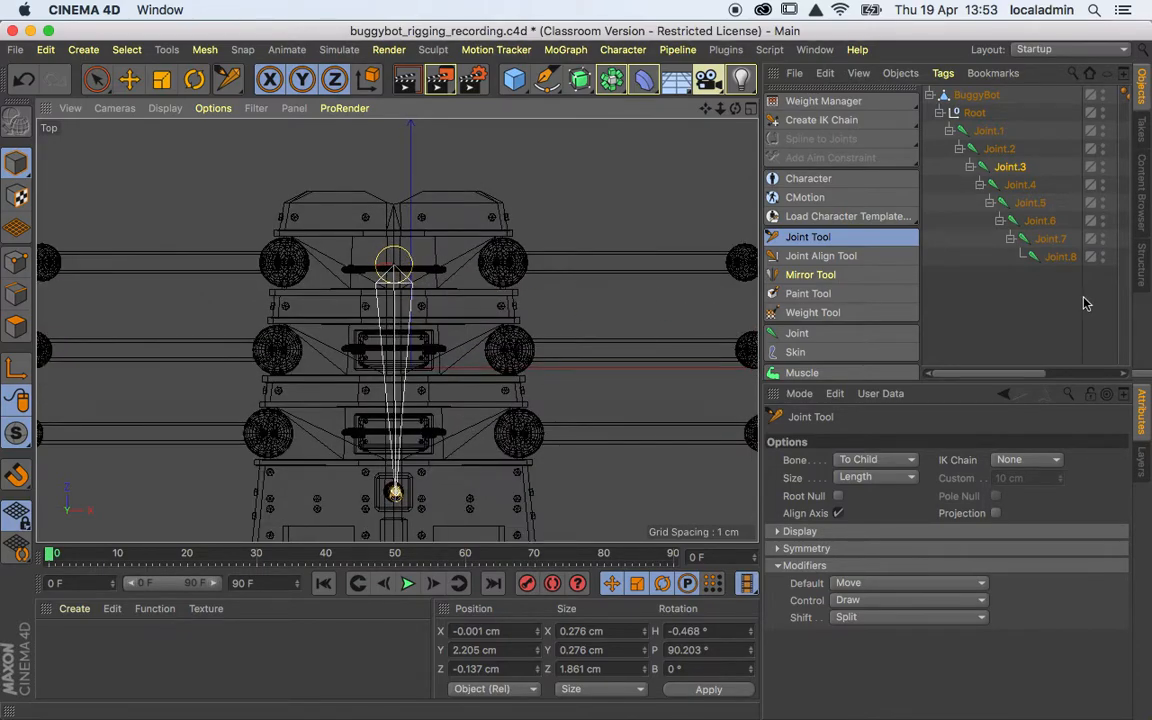
{"action": "left_click", "coordinate": [990, 131]}
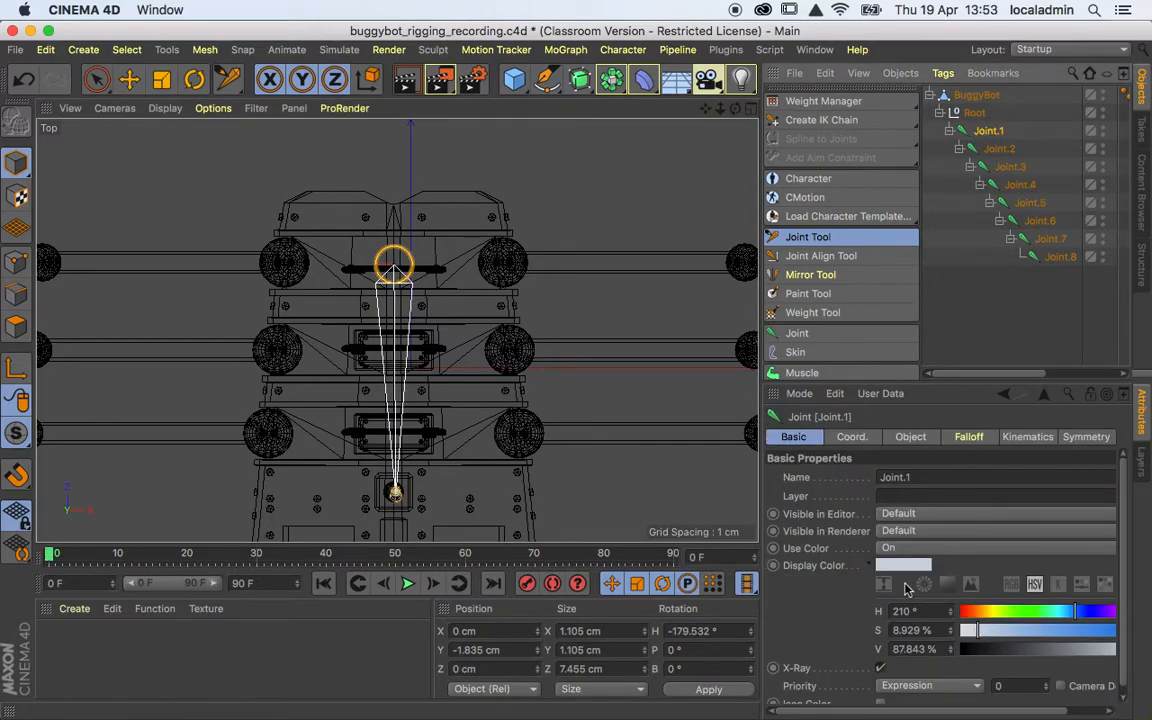
{"action": "left_click", "coordinate": [812, 242]}
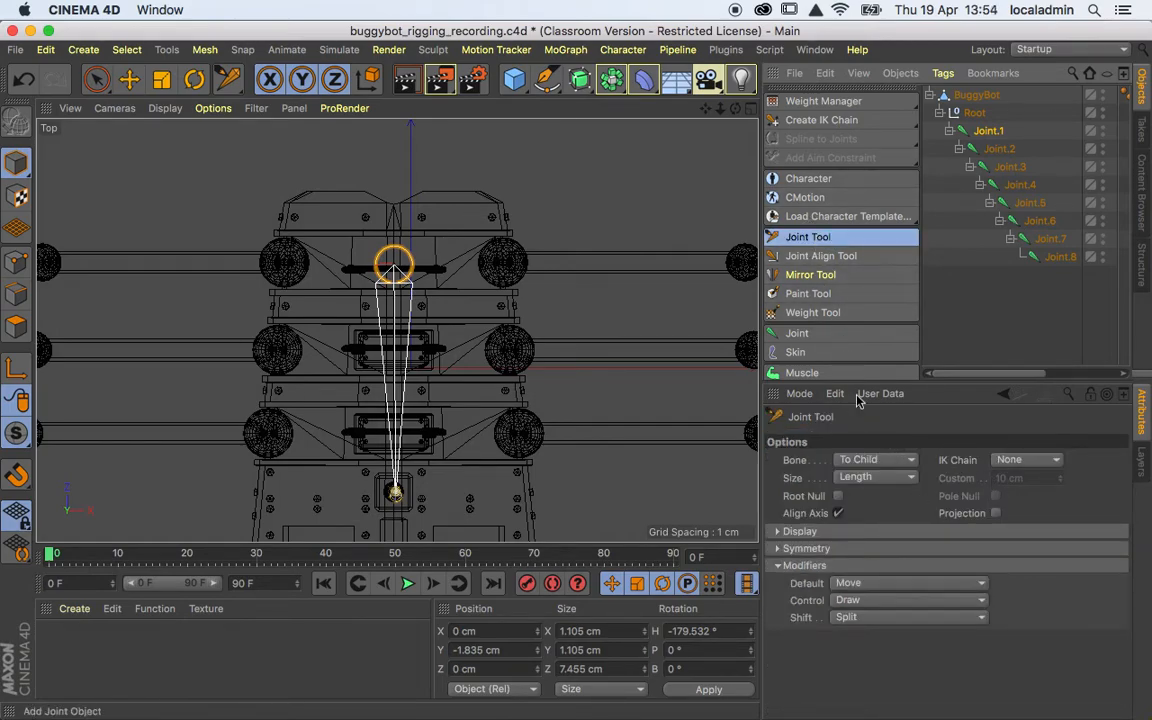
{"action": "left_click", "coordinate": [778, 549]}
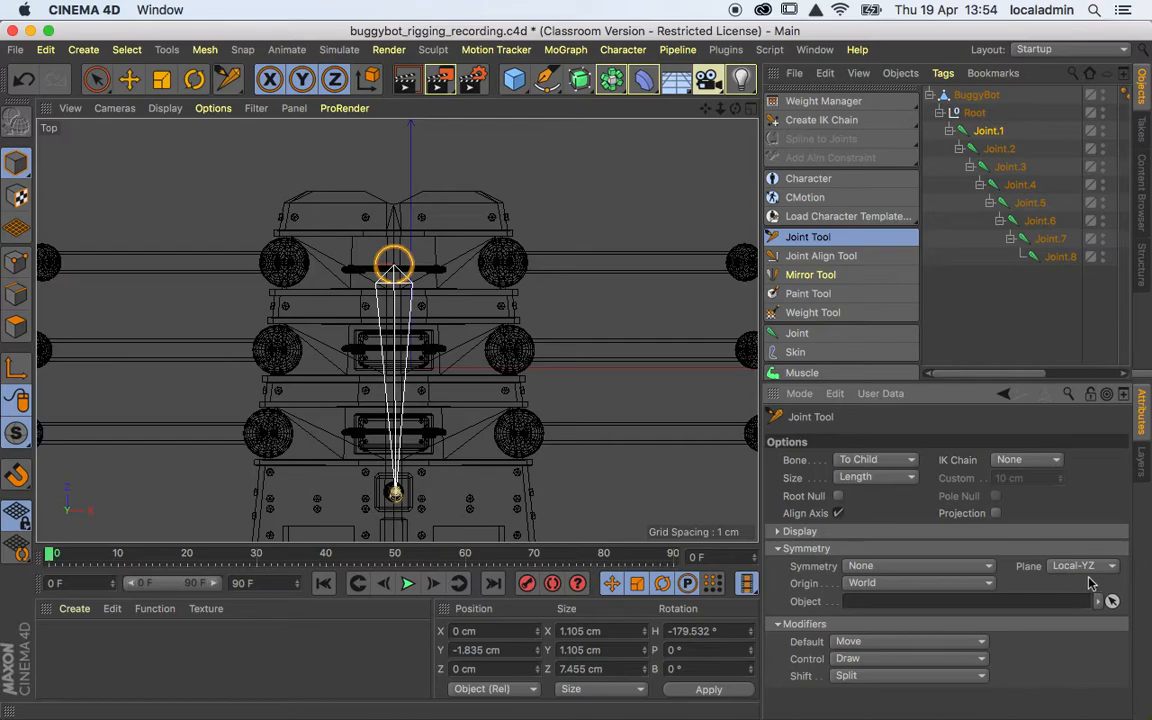
{"action": "left_click", "coordinate": [945, 566]}
{"action": "left_click", "coordinate": [941, 601]}
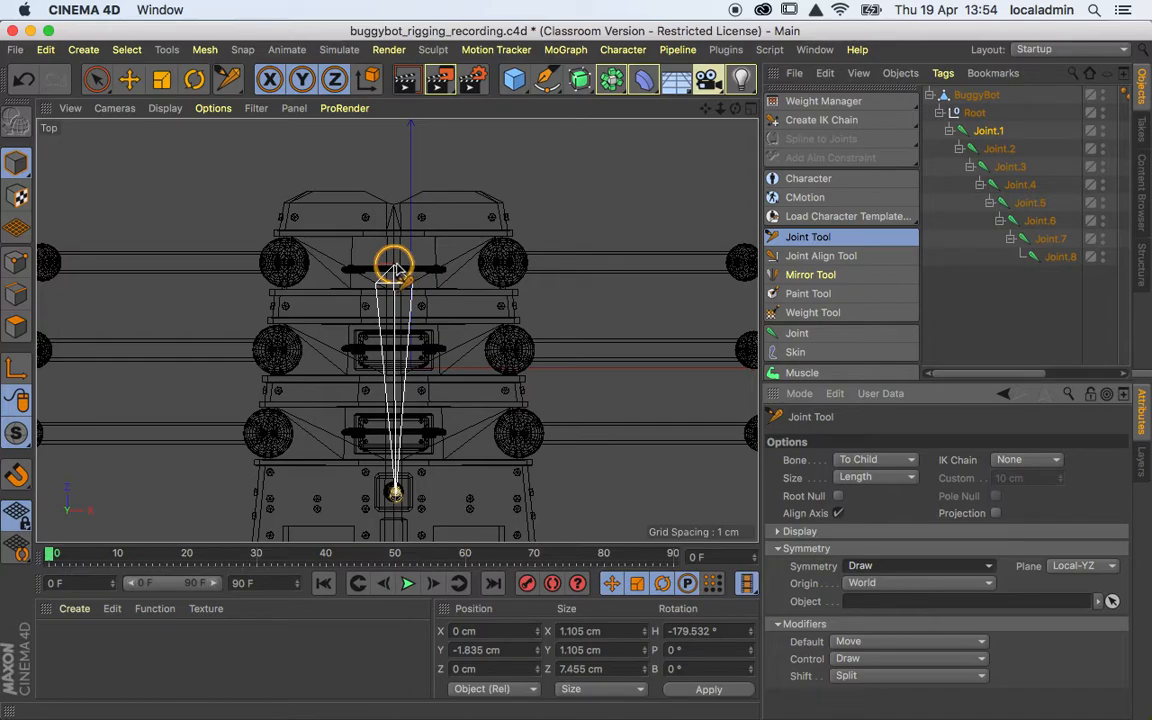
- Enable snapping in 2D Snapping mode and turn on Axis Snap
{"action": "left_click", "coordinate": [19, 481]}
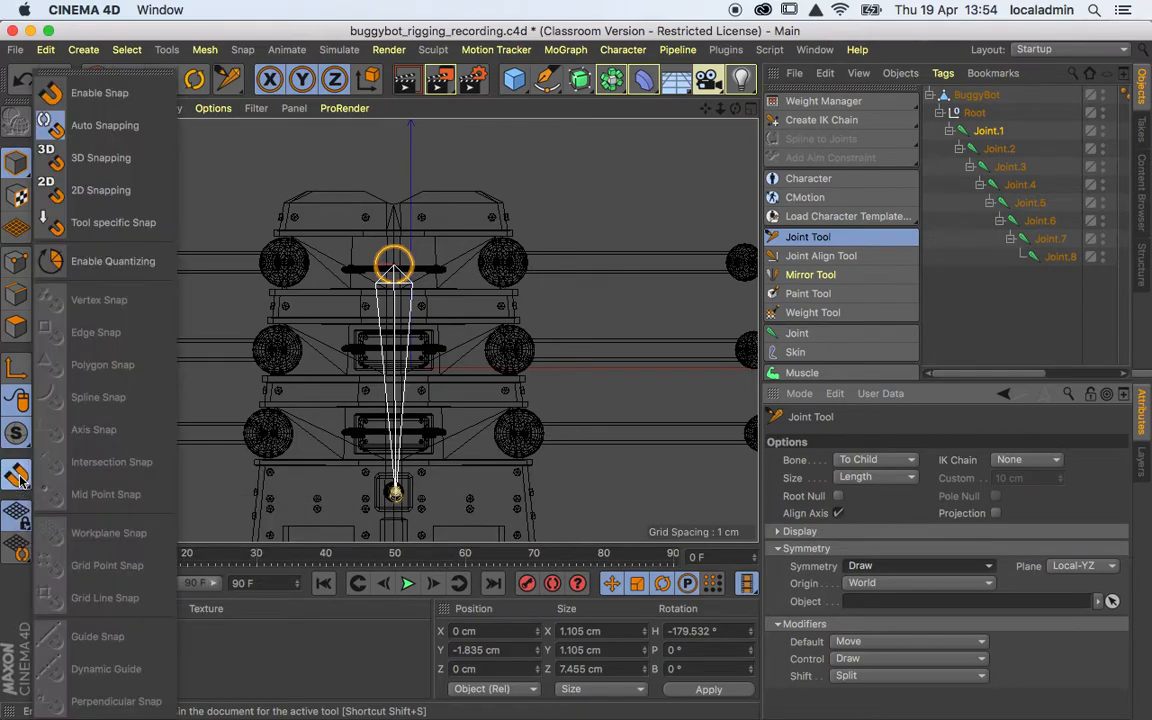
{"action": "left_click", "coordinate": [110, 190]}
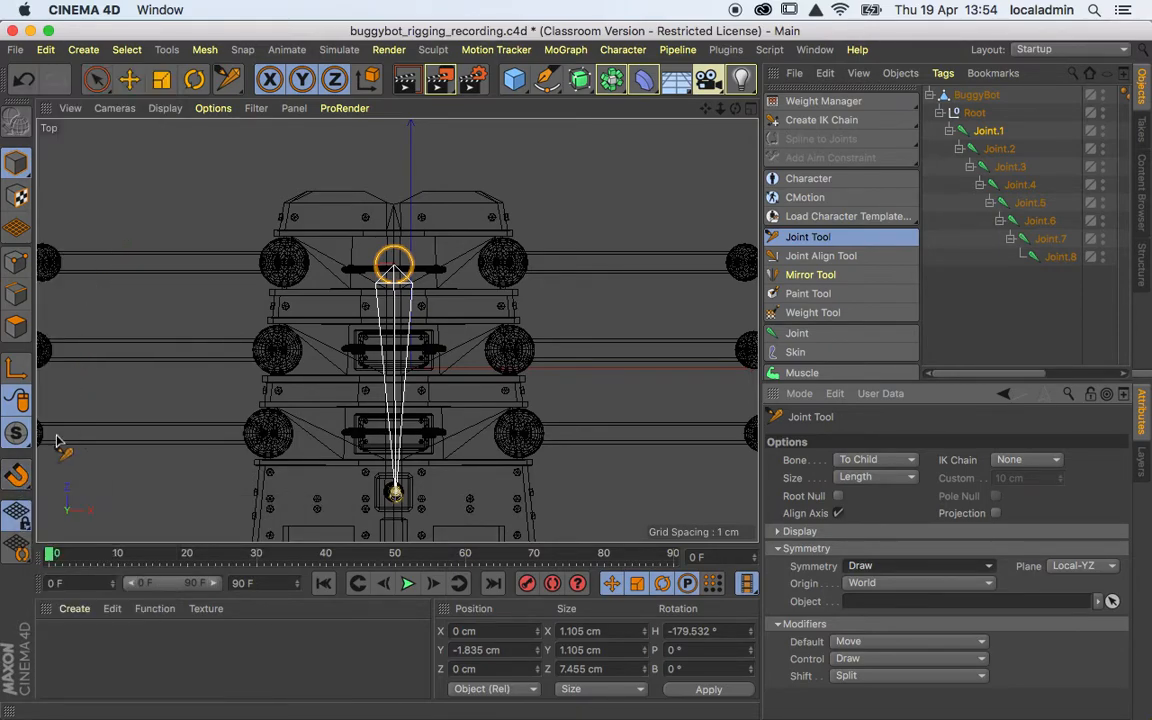
{"action": "left_click", "coordinate": [18, 481]}
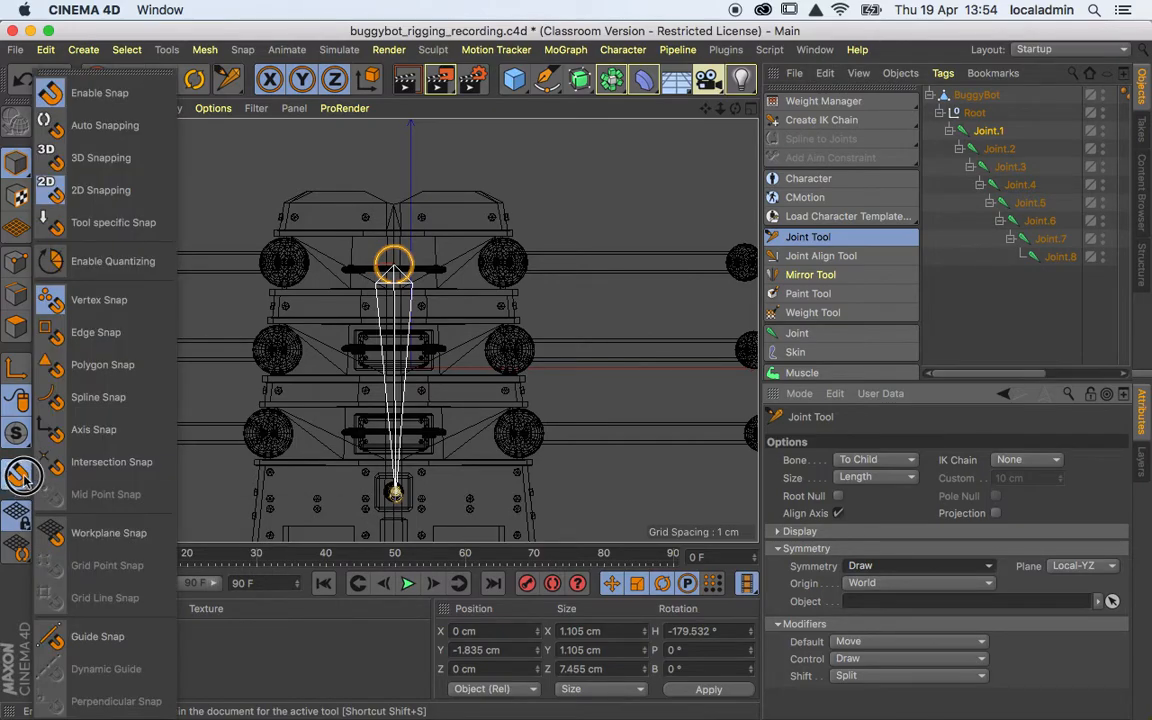
{"action": "left_click", "coordinate": [81, 437]}
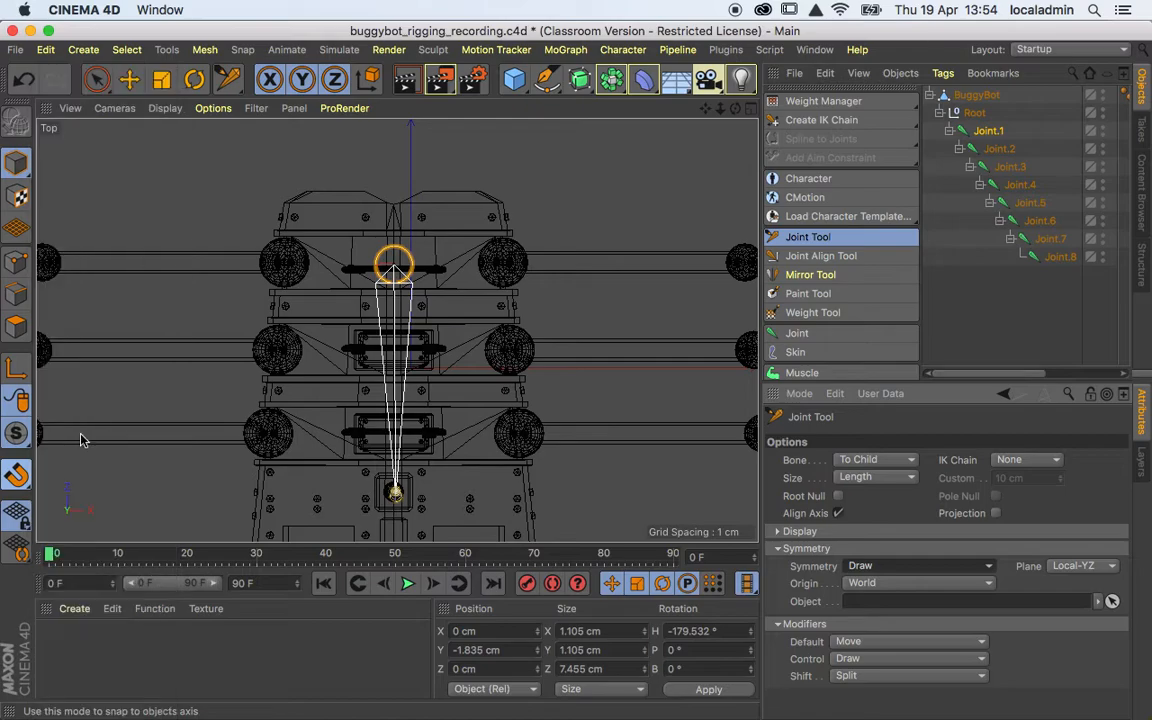
- Turn off Vertex Snap and keep snapping enabled with Axis Snap
{"action": "left_click", "coordinate": [18, 473]}
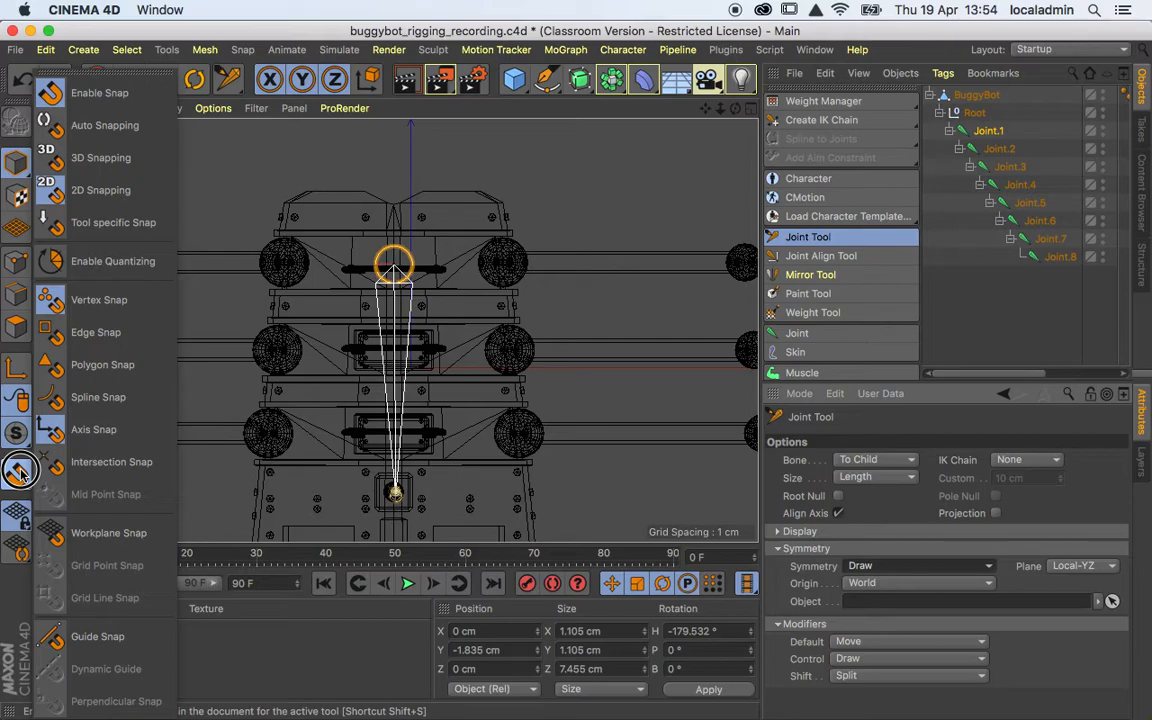
{"action": "left_click_drag", "start_coordinate": [20, 473], "coordinate": [97, 300]}
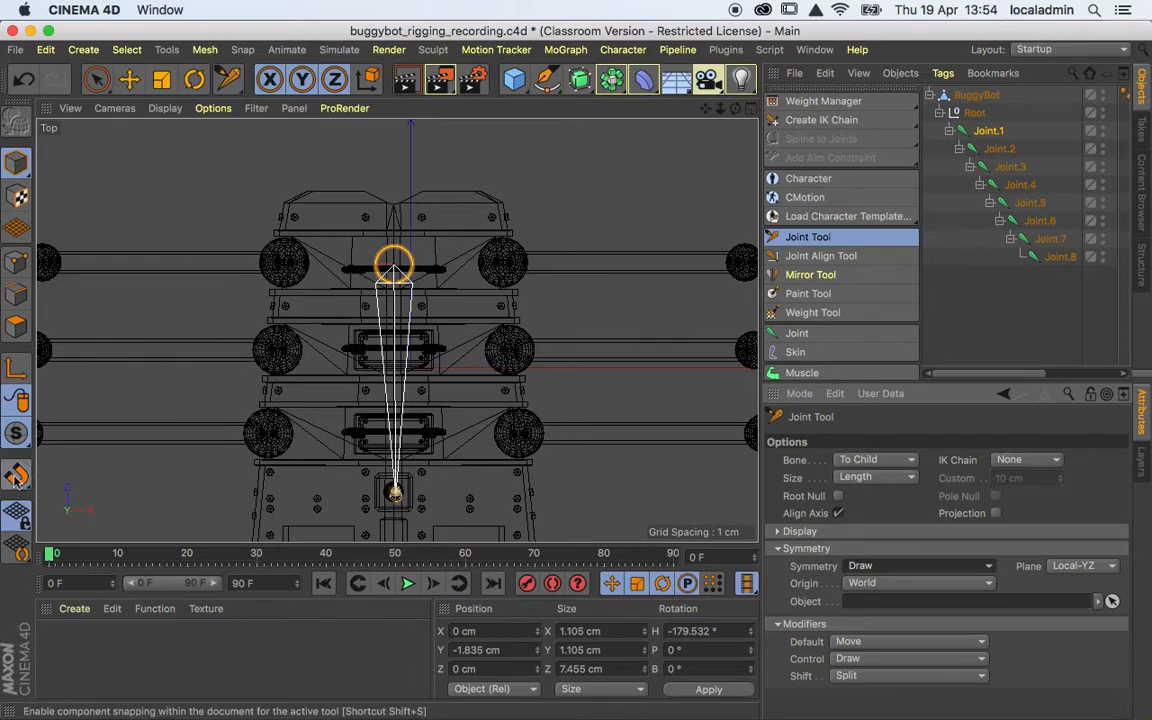
{"action": "left_click_drag", "start_coordinate": [16, 475], "coordinate": [15, 478]}
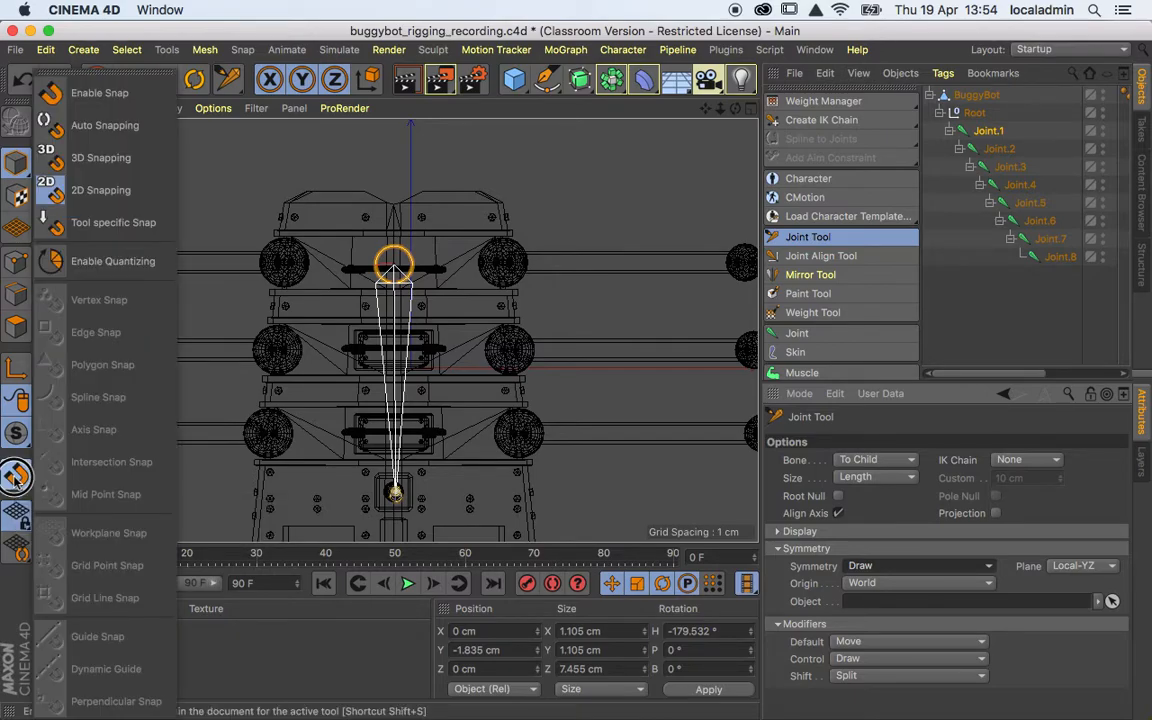
{"action": "left_click", "coordinate": [14, 479]}
{"action": "left_click", "coordinate": [14, 479]}
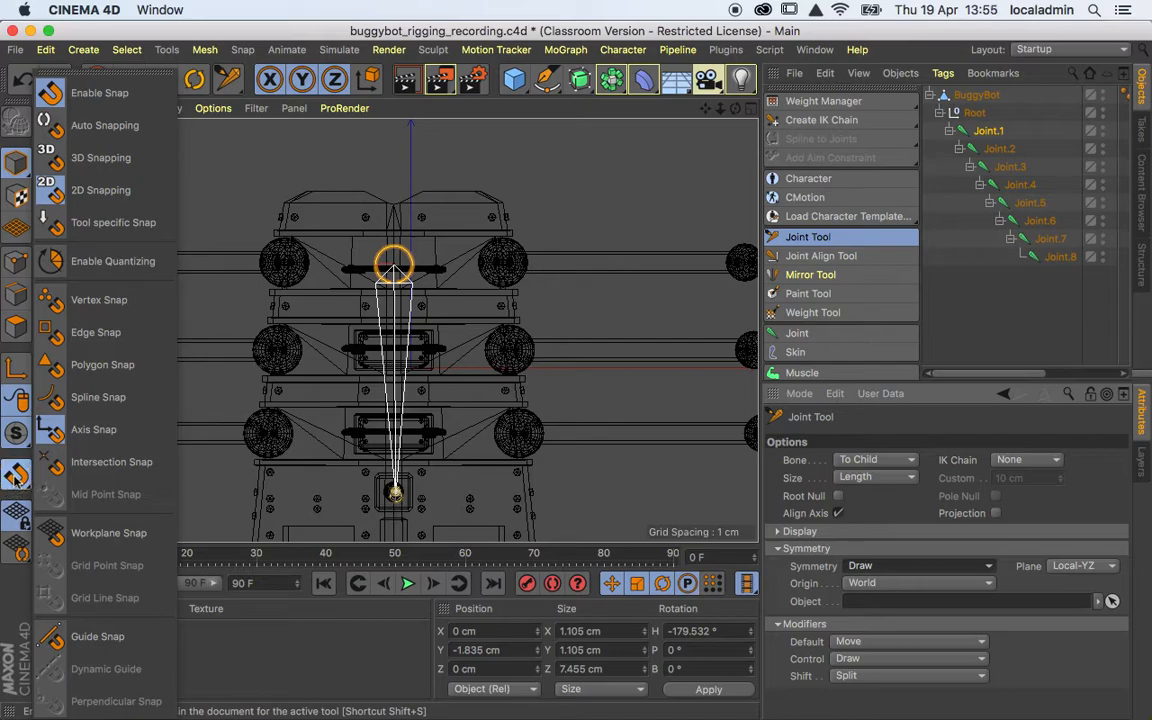
{"action": "left_click", "coordinate": [668, 164]}
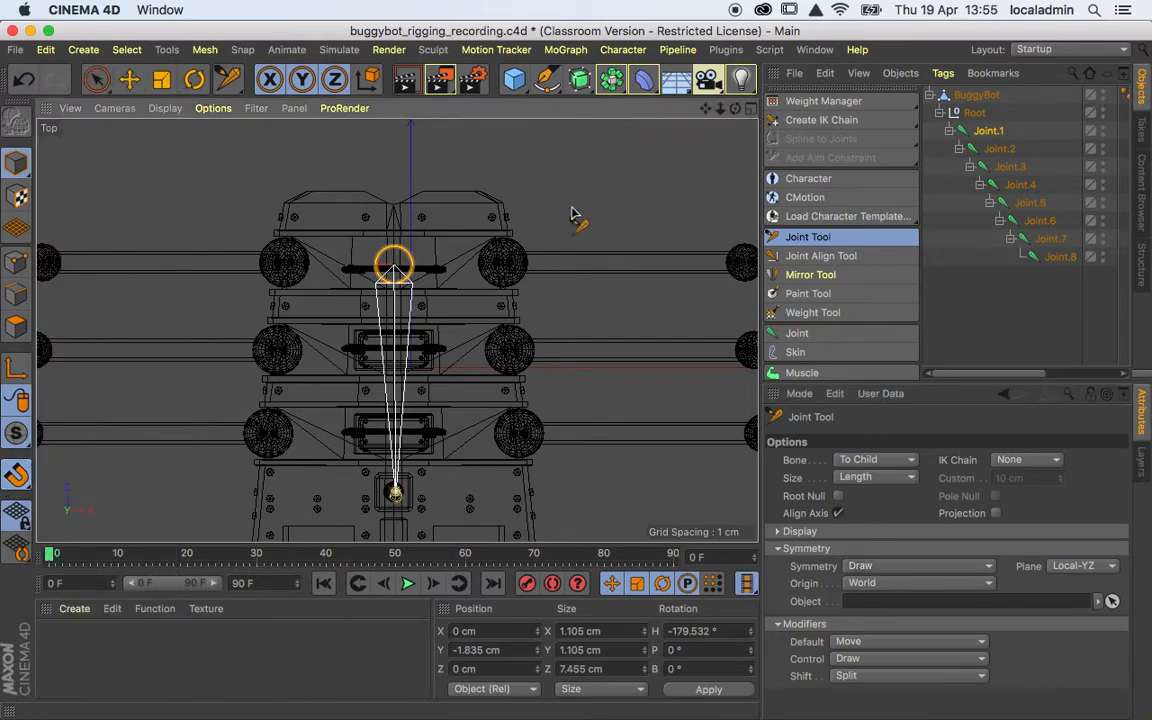
- Draw mirrored leg joints from Joint.1 to the first two ball joints of the leg pair farthest from the antenna
{"action": "left_click", "coordinate": [394, 268], "text": "ctrl"}
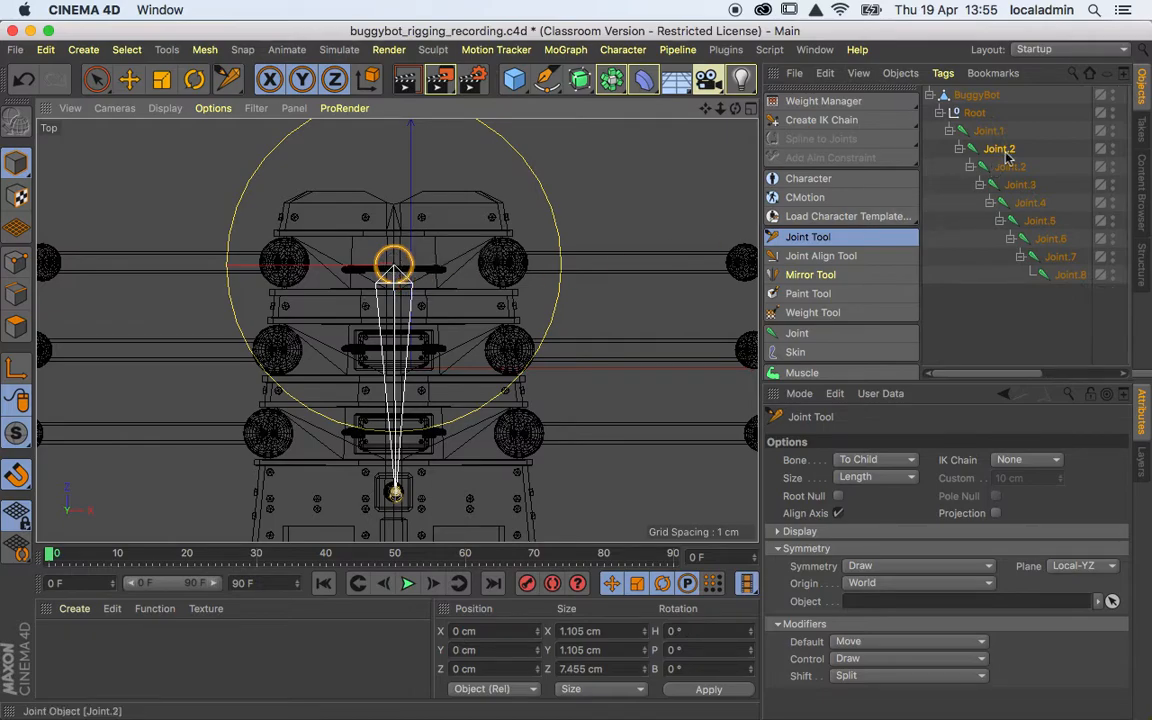
{"action": "left_click", "coordinate": [506, 268], "text": "ctrl"}
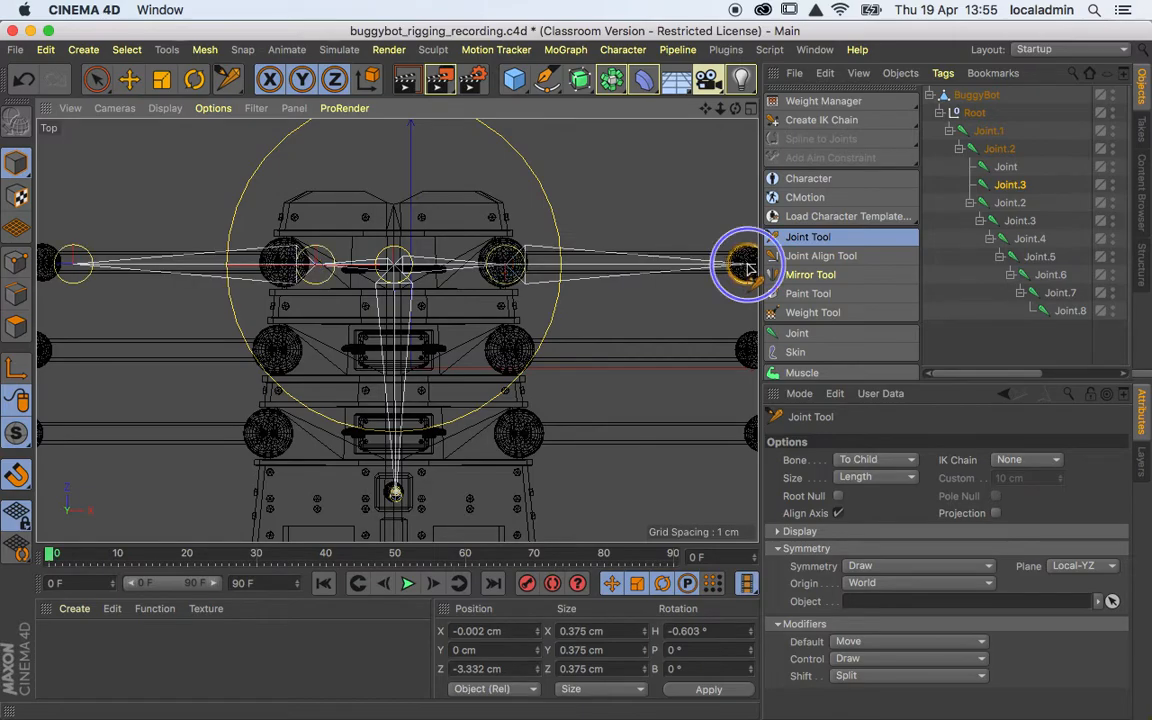
{"action": "left_click", "coordinate": [746, 265], "text": "ctrl"}
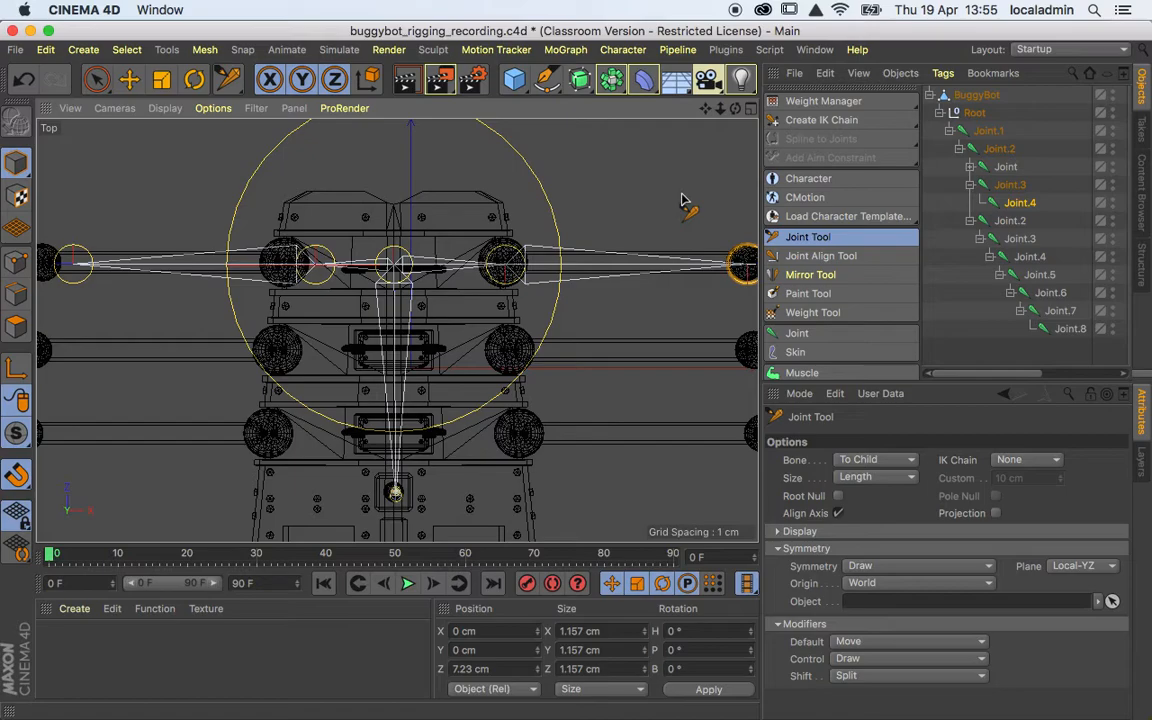
- Extend the mirrored chains of that leg pair with joints at the outer ball joint and the leg tip
{"action": "scroll", "coordinate": [681, 199], "scroll_direction": "down", "scroll_amount": 2}
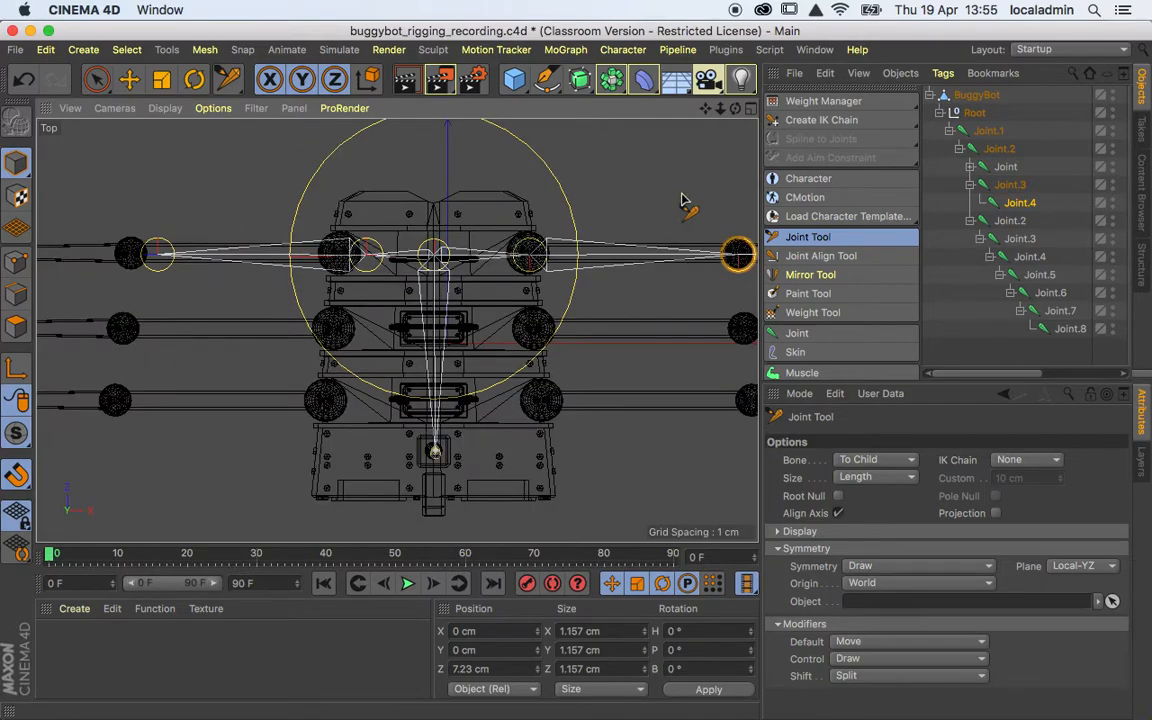
{"action": "scroll", "coordinate": [681, 199], "scroll_direction": "down", "scroll_amount": 1}
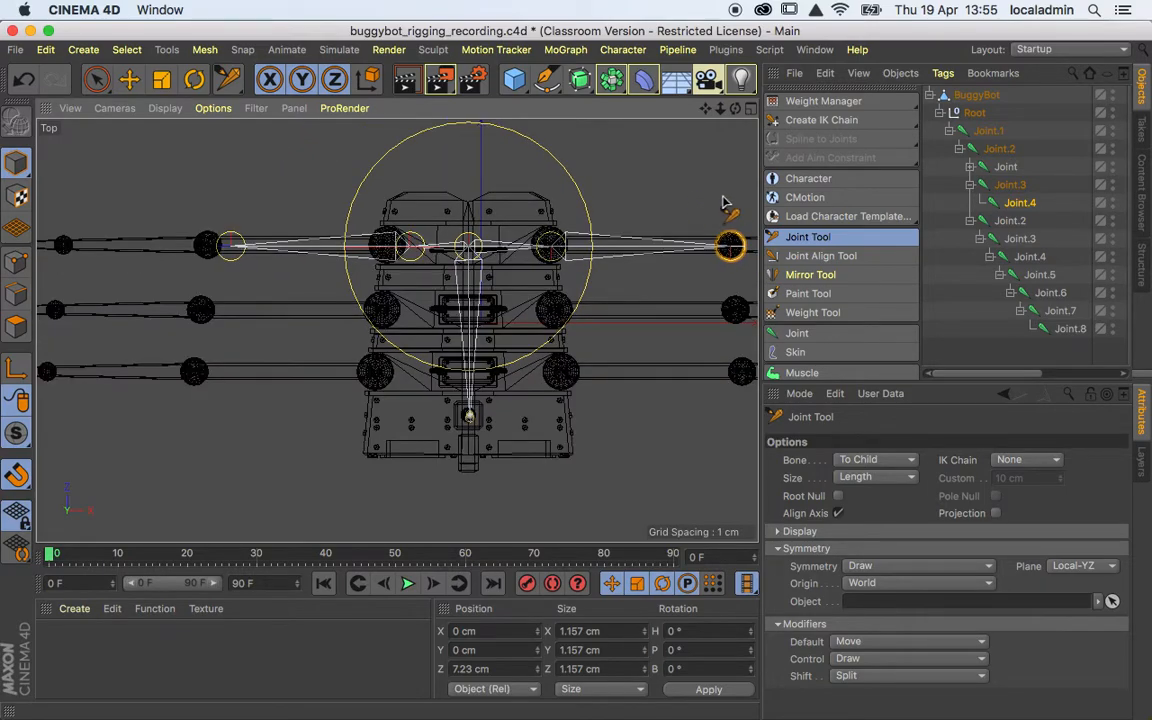
{"action": "scroll", "coordinate": [712, 202], "scroll_direction": "down", "scroll_amount": 1}
{"action": "scroll", "coordinate": [648, 189], "scroll_direction": "up", "scroll_amount": 1}
{"action": "scroll", "coordinate": [643, 188], "scroll_direction": "down", "scroll_amount": 1}
{"action": "middle_click_drag", "start_coordinate": [702, 180], "coordinate": [476, 170], "text": "alt"}
{"action": "scroll", "coordinate": [476, 170], "scroll_direction": "down", "scroll_amount": 1}
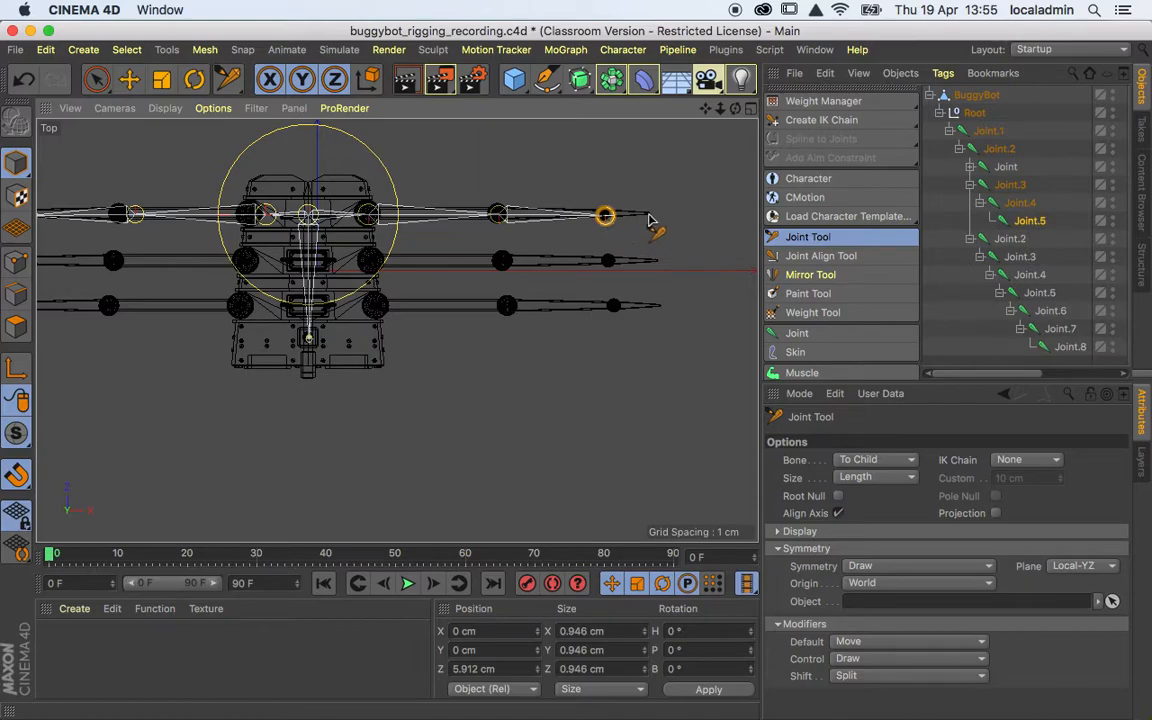
{"action": "scroll", "coordinate": [648, 218], "scroll_direction": "up", "scroll_amount": 5}
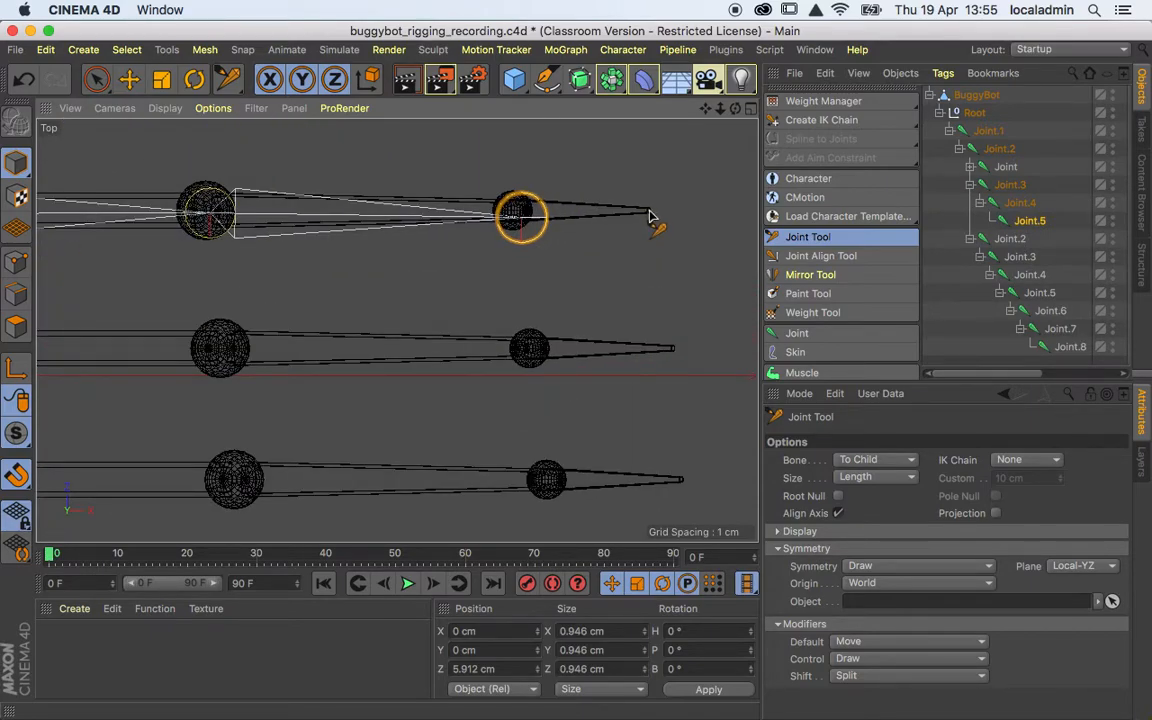
{"action": "left_click", "coordinate": [648, 218], "text": "ctrl"}
{"action": "scroll", "coordinate": [411, 180], "scroll_direction": "down", "scroll_amount": 5}
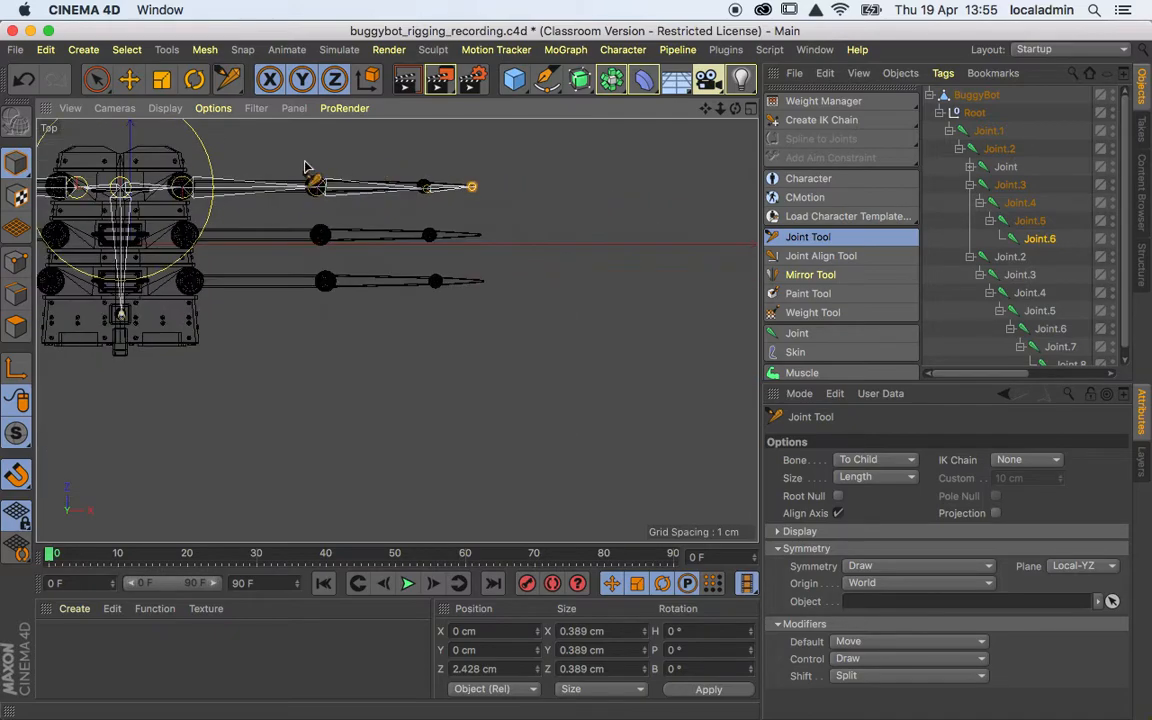
- Draw mirrored joints from Joint.1 to the inner ball joints of the middle leg pair
{"action": "middle_click_drag", "start_coordinate": [260, 156], "coordinate": [568, 223], "text": "alt"}
{"action": "scroll", "coordinate": [428, 238], "scroll_direction": "up", "scroll_amount": 1}
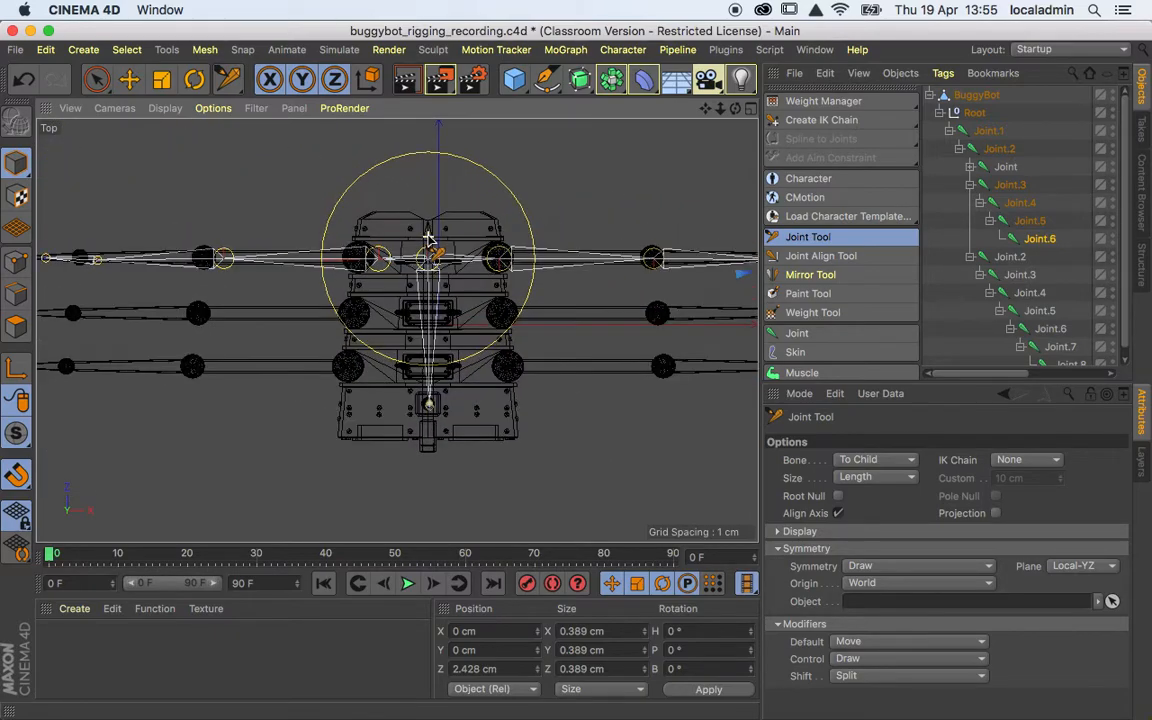
{"action": "scroll", "coordinate": [428, 238], "scroll_direction": "up", "scroll_amount": 3}
{"action": "left_click", "coordinate": [989, 132]}
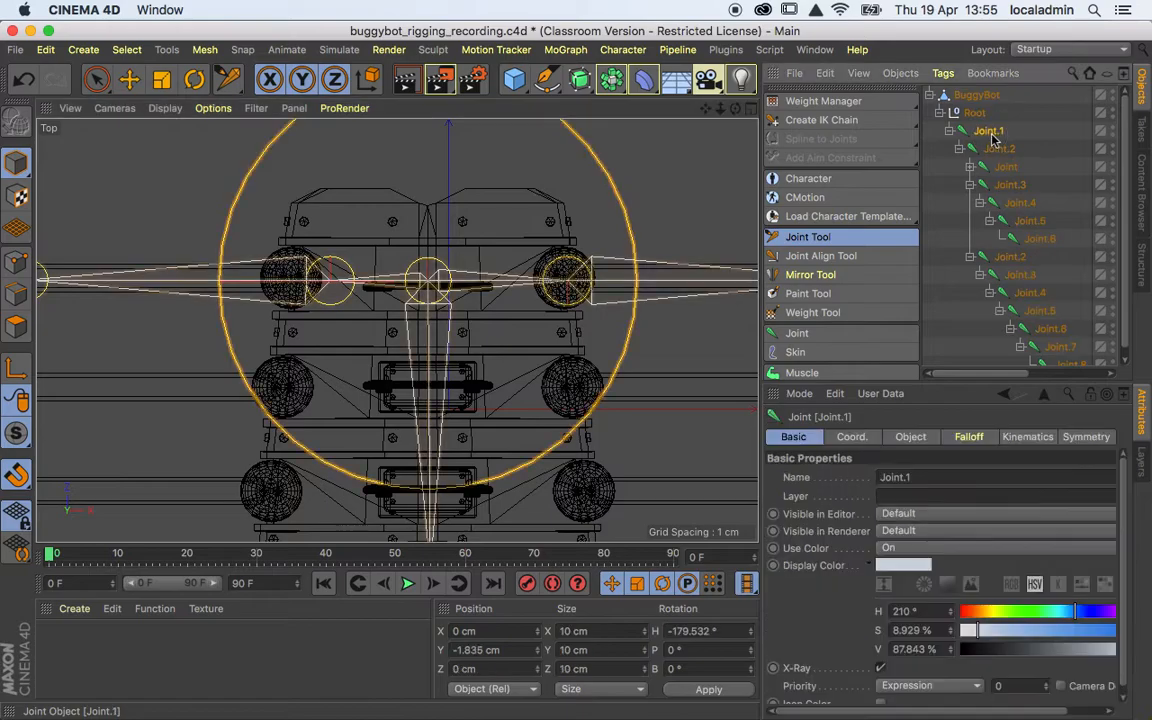
{"action": "left_click", "coordinate": [852, 437]}
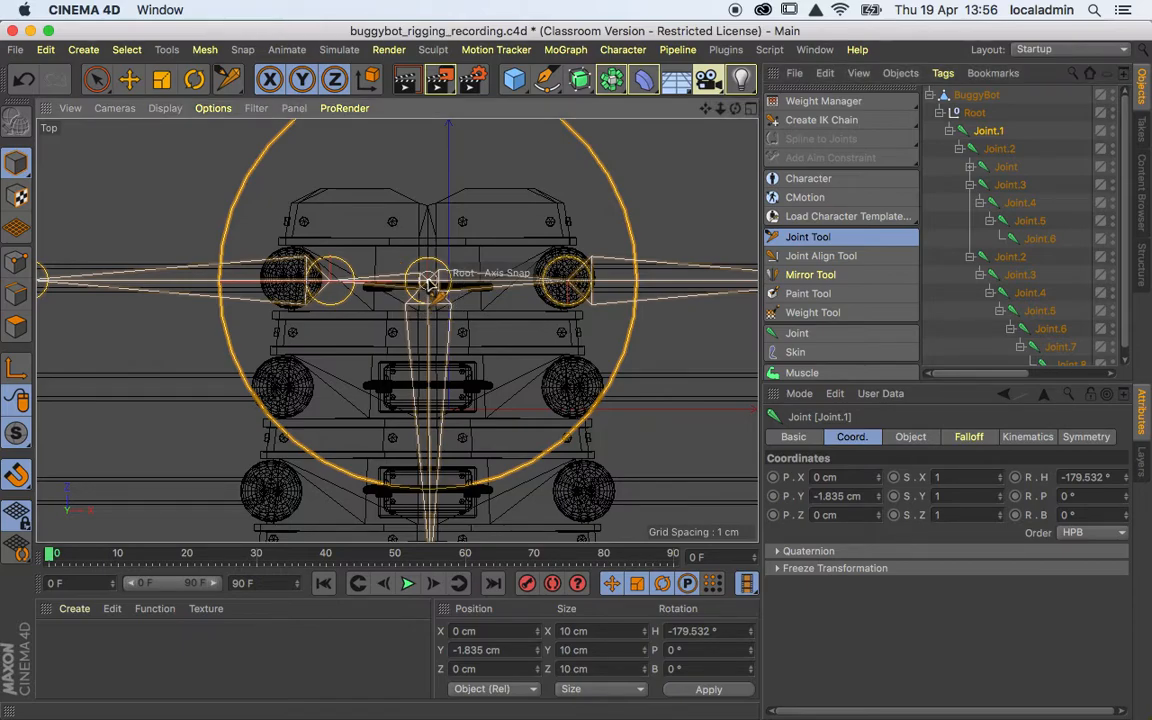
{"action": "left_click", "coordinate": [576, 394], "text": "ctrl"}
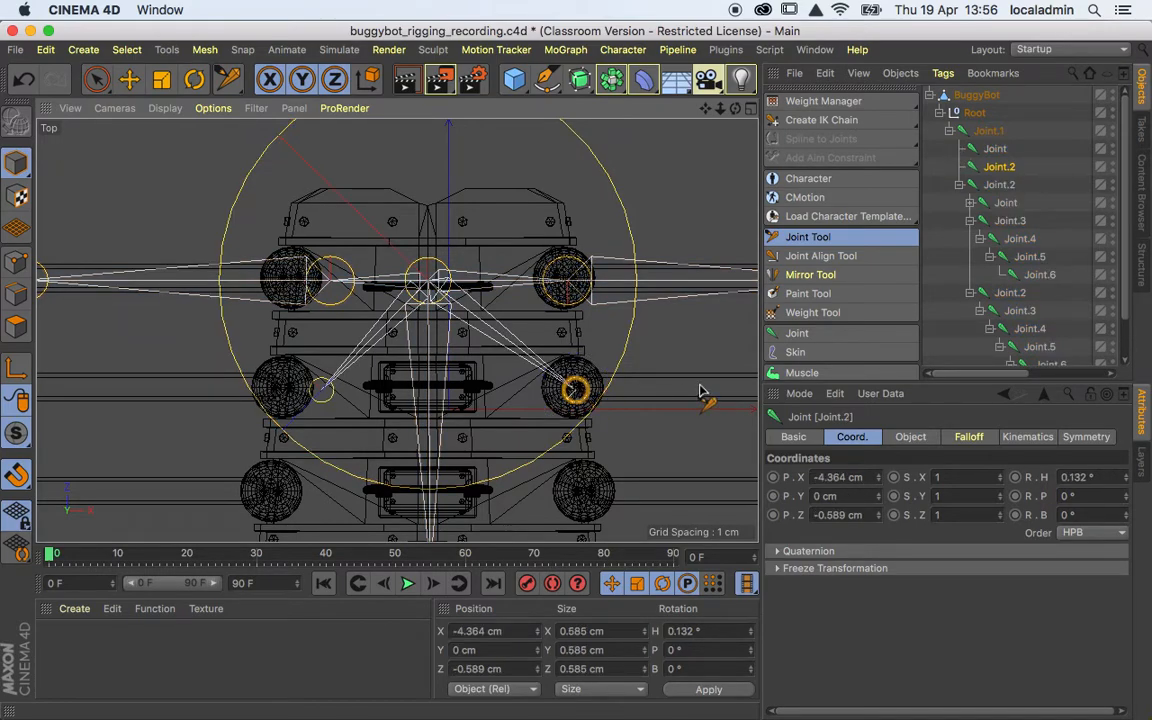
- Extend the mirrored chains of the middle leg pair with joints at the second ball joint, outer ball joint and leg tip
{"action": "scroll", "coordinate": [700, 390], "scroll_direction": "down", "scroll_amount": 3}
{"action": "middle_click_drag", "start_coordinate": [712, 381], "coordinate": [398, 346]}
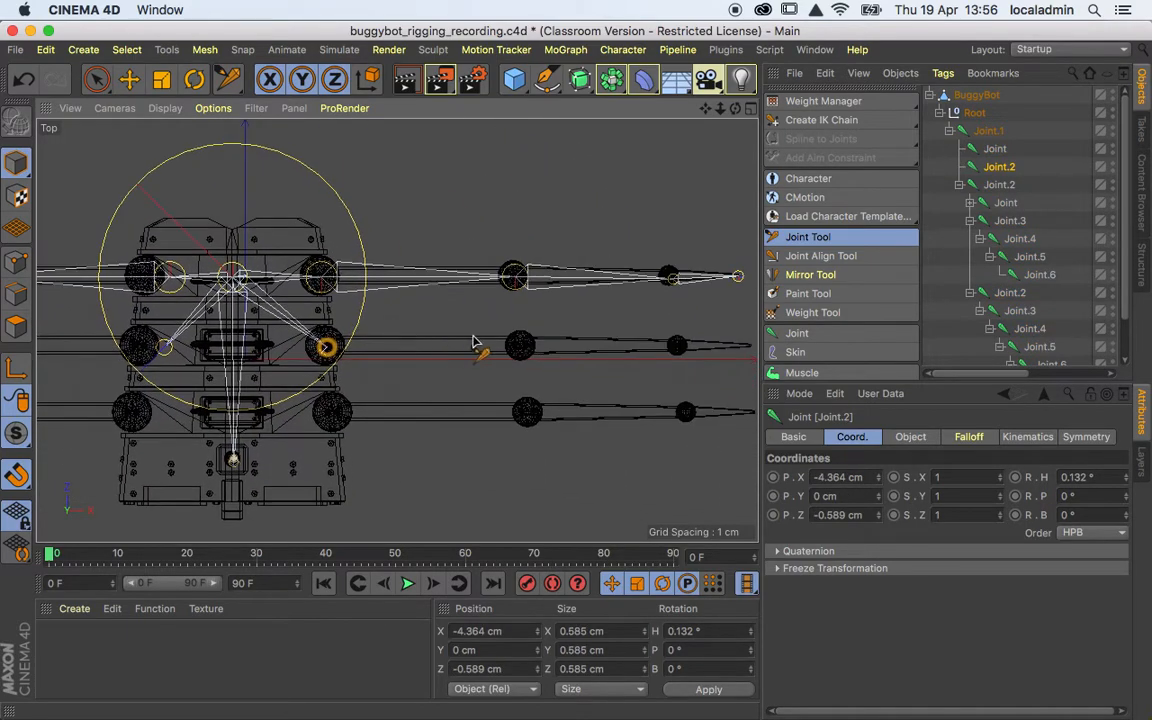
{"action": "left_click", "coordinate": [518, 347], "text": "ctrl"}
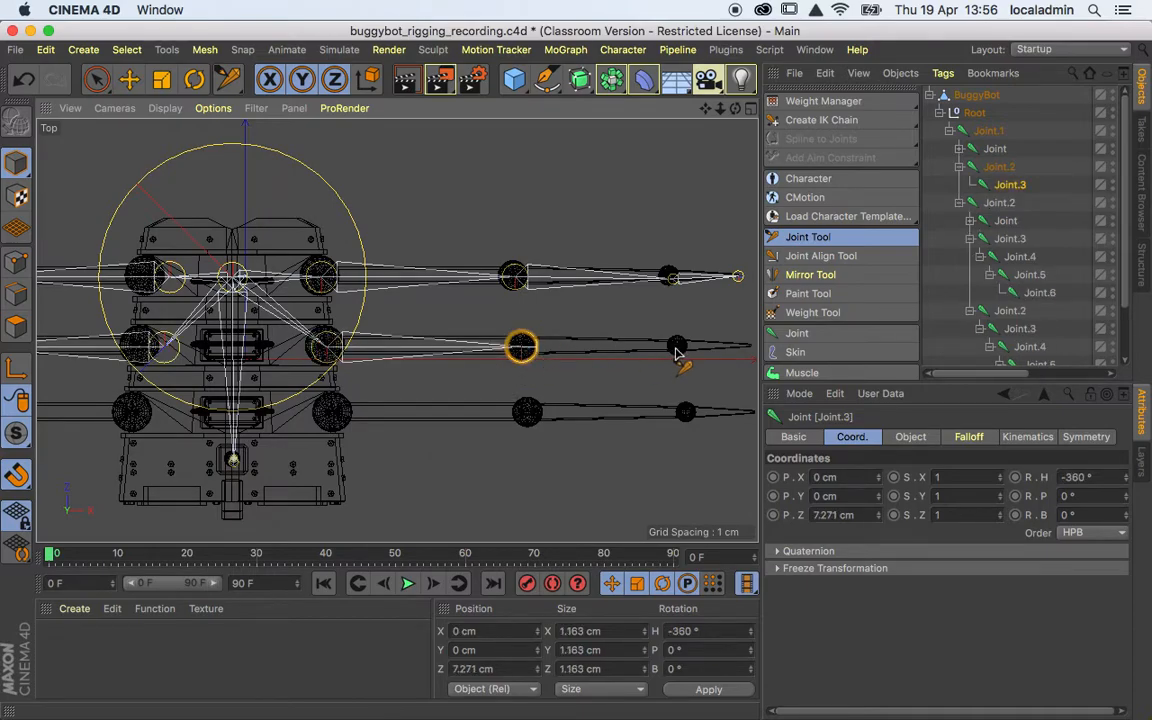
{"action": "left_click", "coordinate": [680, 348], "text": "ctrl"}
{"action": "left_click", "coordinate": [750, 348], "text": "ctrl"}
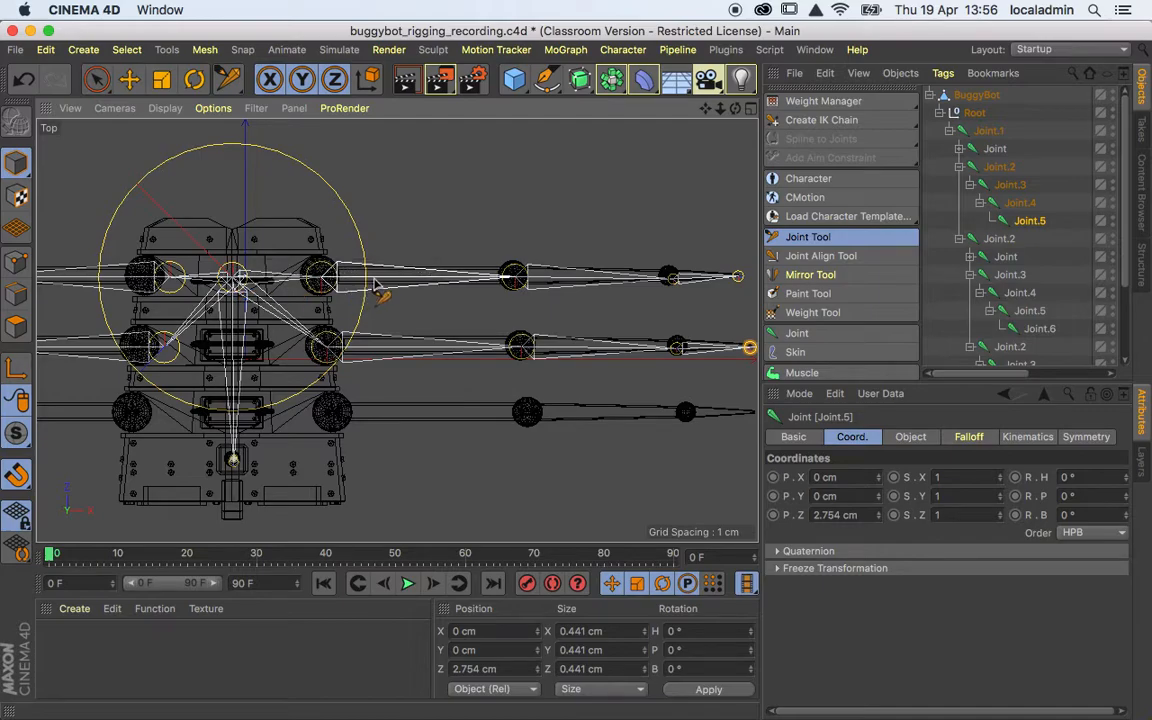
- Add a child joint at Joint.1's position and mirrored joints at the inner ball joints of the leg pair nearest the antenna
{"action": "left_click", "coordinate": [993, 134]}
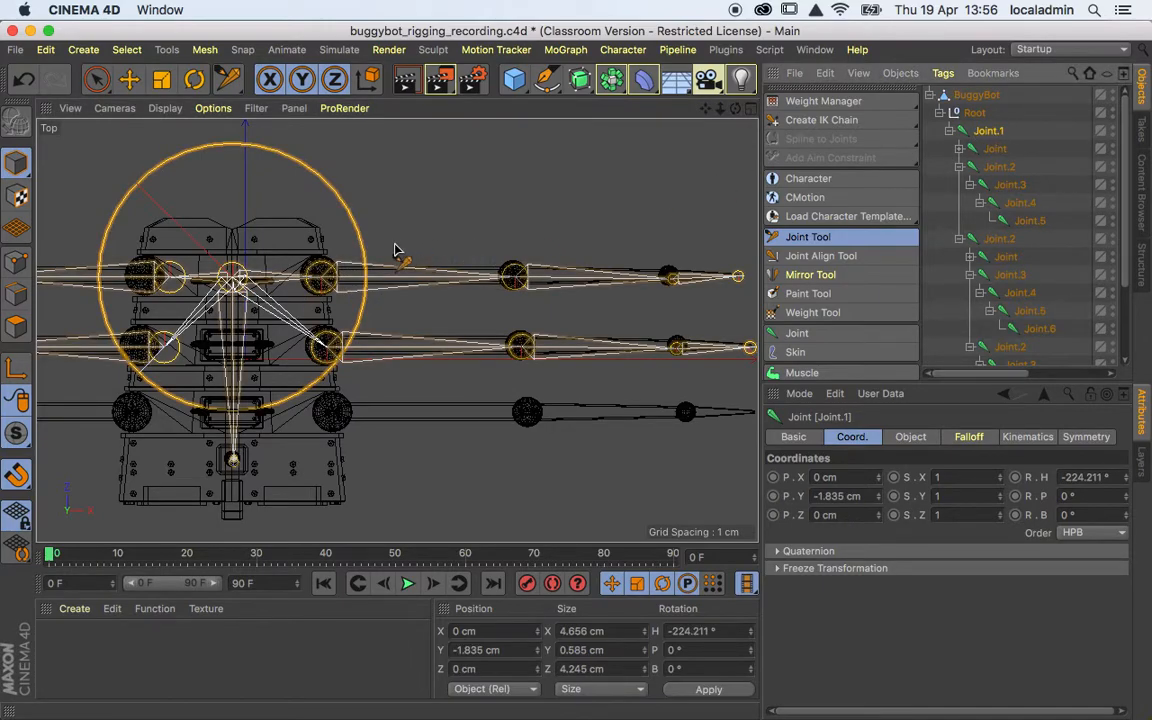
{"action": "left_click", "coordinate": [232, 280], "text": "ctrl"}
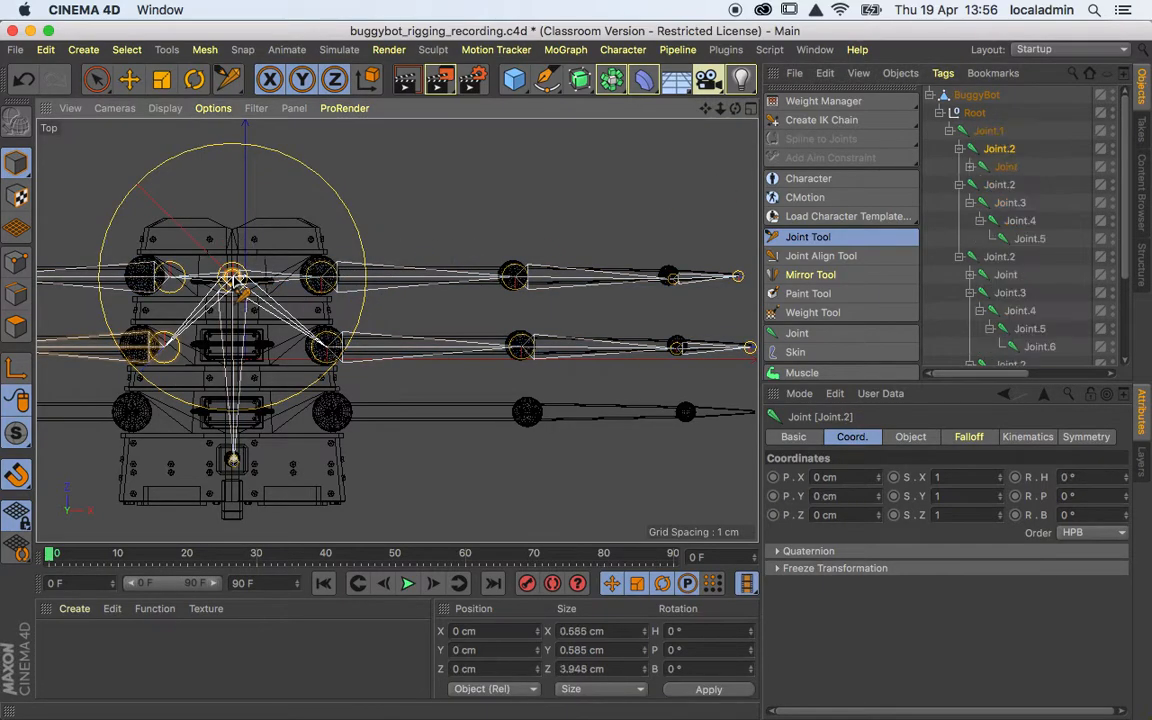
{"action": "left_click", "coordinate": [332, 416], "text": "ctrl"}
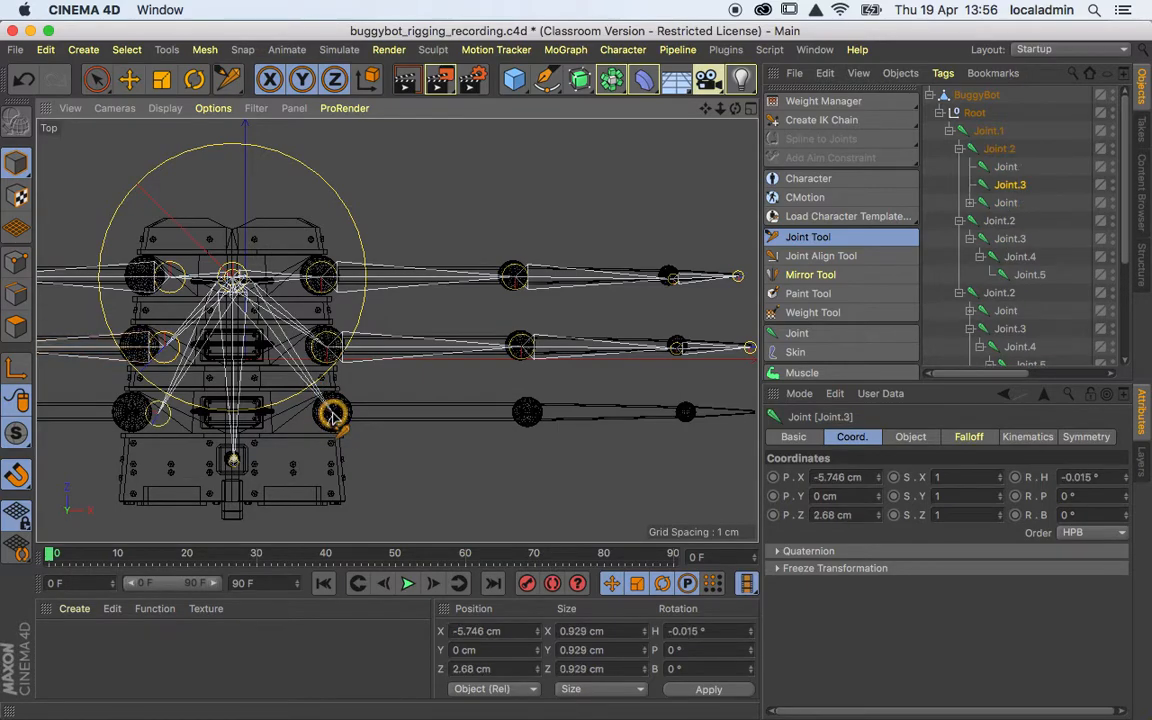
- Extend the mirrored chains of the leg pair nearest the antenna through the two remaining ball joints to the leg tip
{"action": "left_click", "coordinate": [527, 413], "text": "ctrl"}
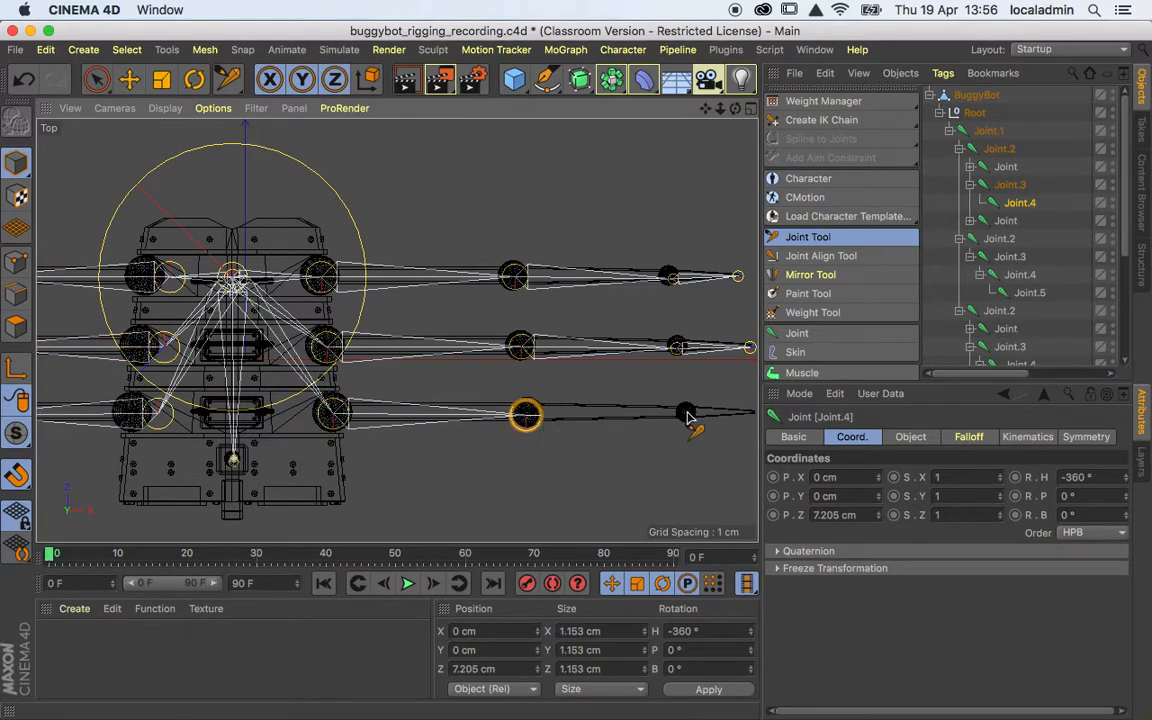
{"action": "left_click", "coordinate": [687, 413], "text": "ctrl"}
{"action": "left_click", "coordinate": [752, 413], "text": "ctrl"}
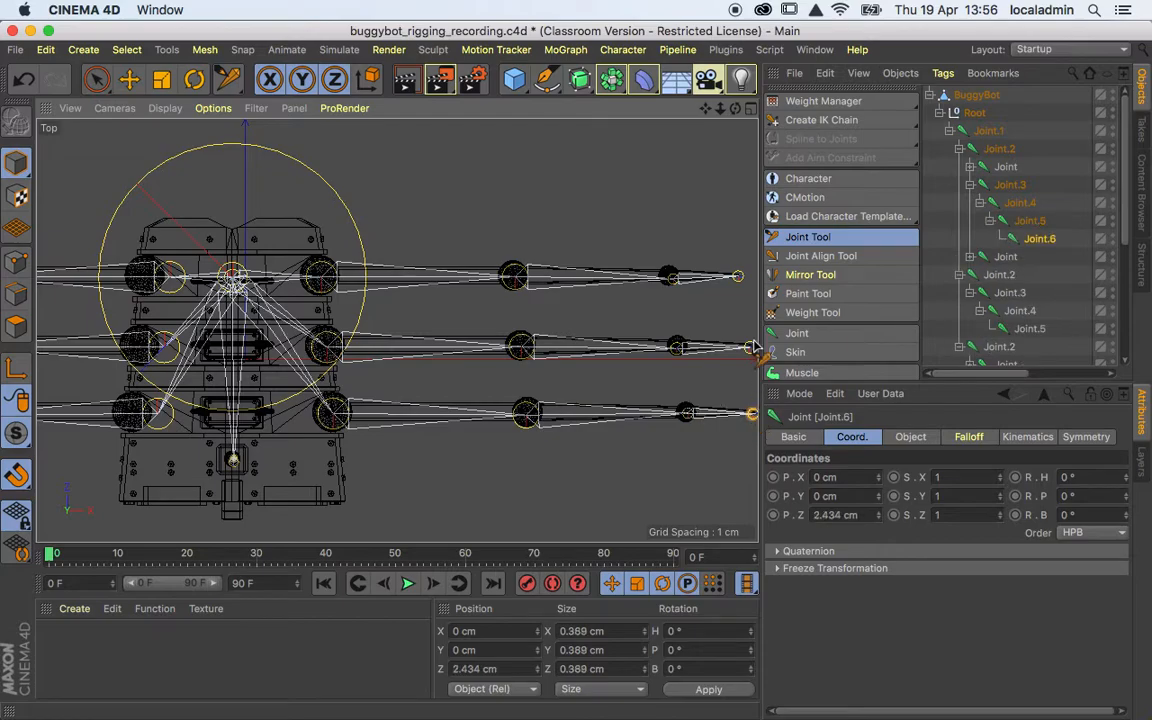